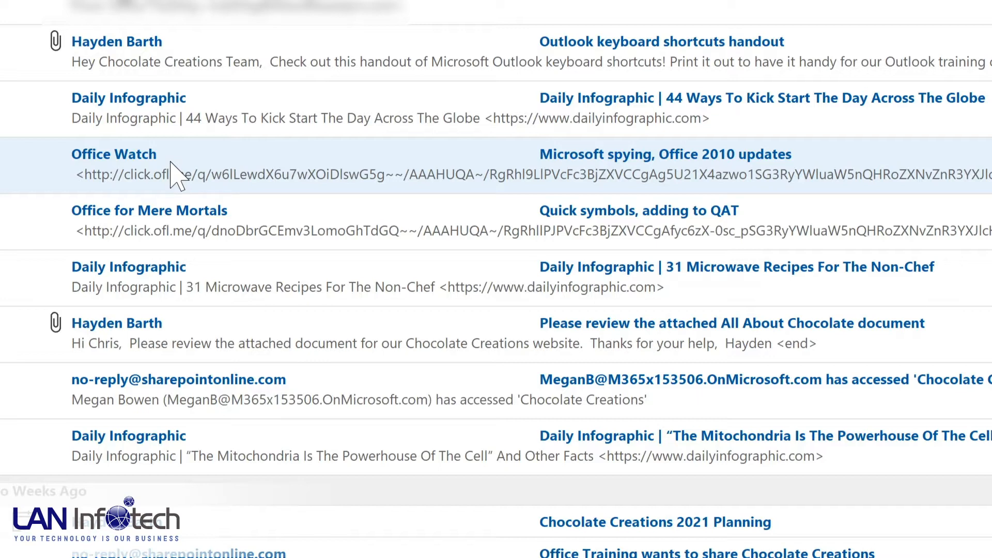
Set up a rule from the Office Watch message in the Inbox that moves mail from Office Watch to the Tech Newsletters folder.
right_click(179, 163)
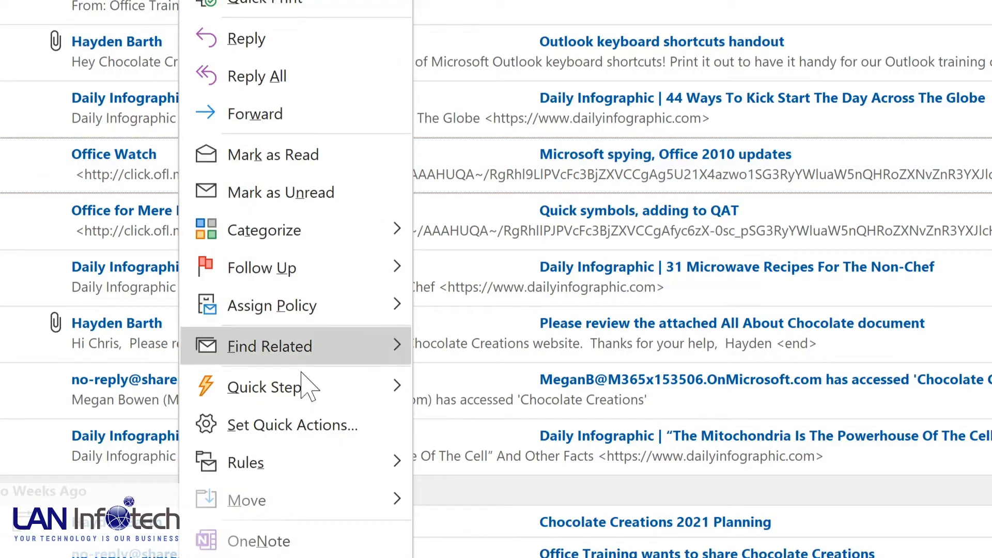
mouse_move(305, 455)
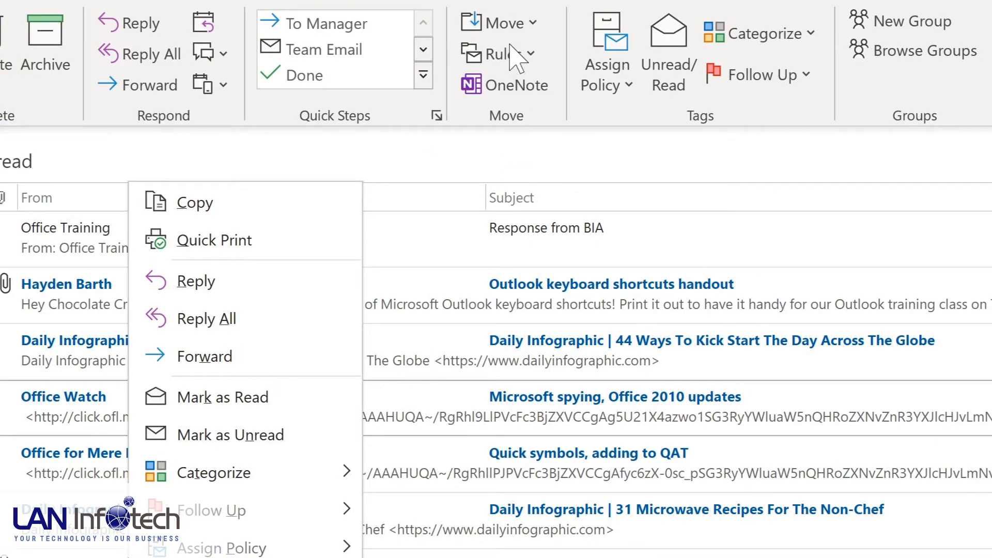
click(527, 56)
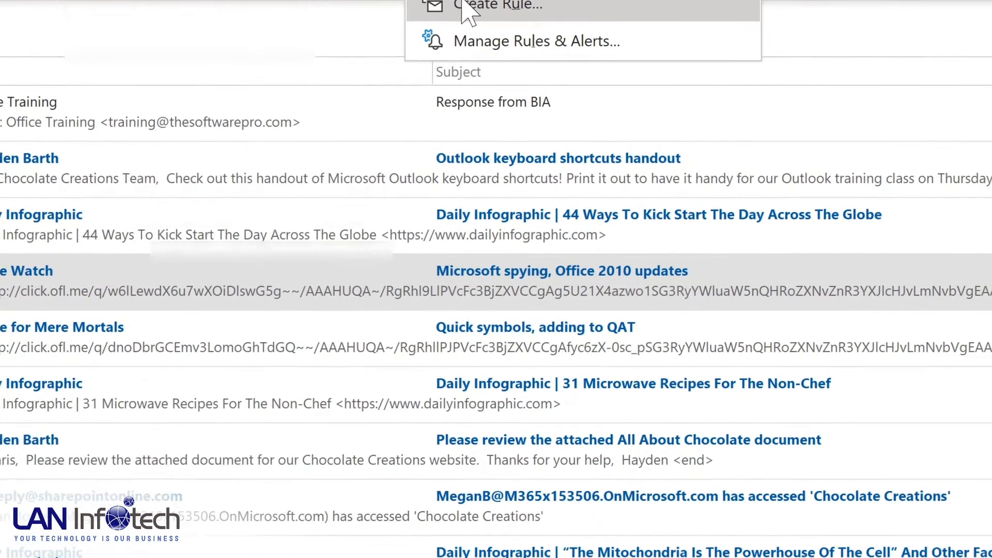
click(522, 128)
click(246, 170)
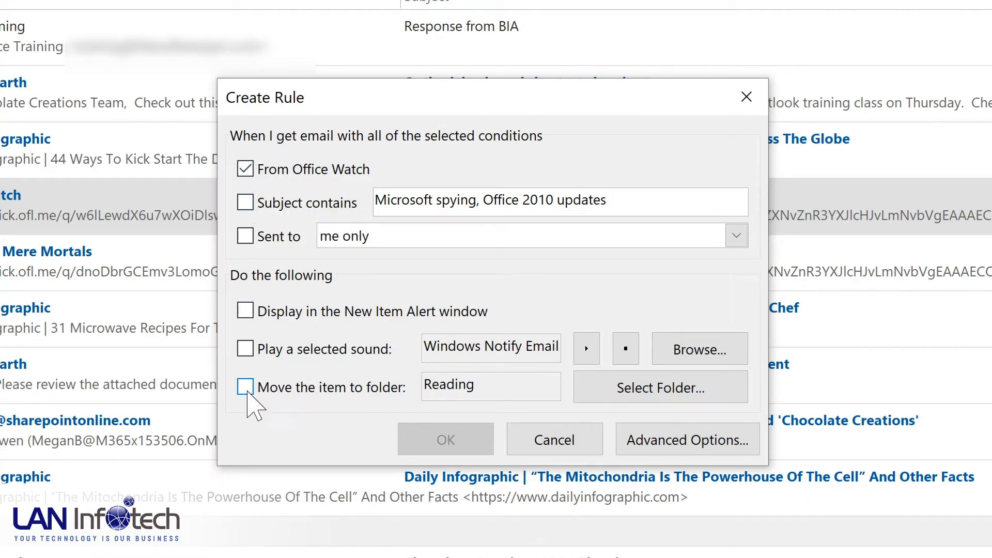
click(246, 388)
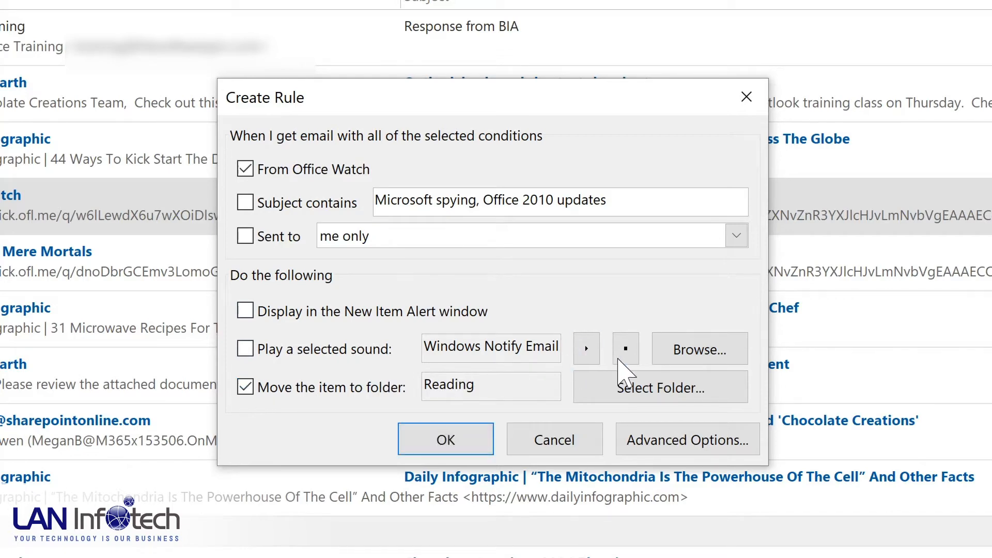
click(636, 384)
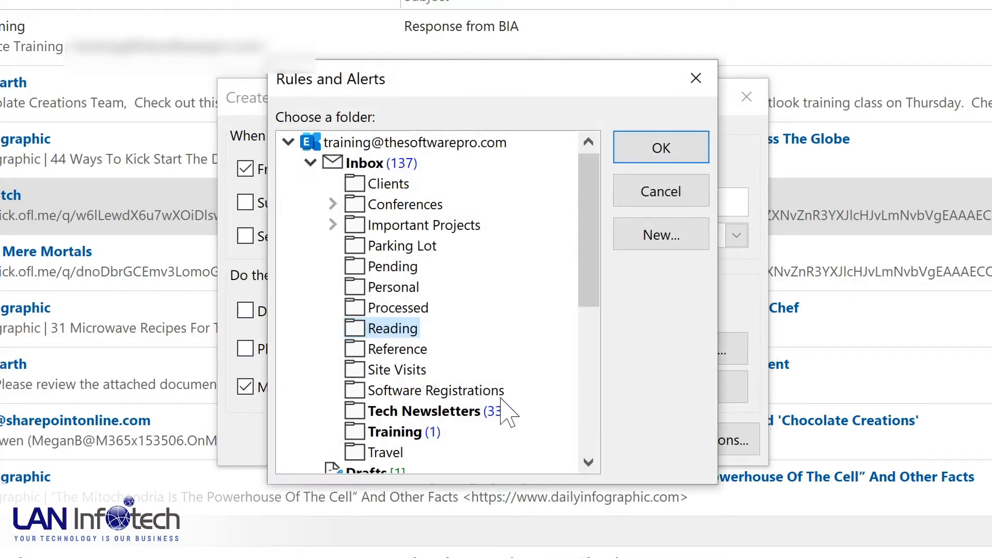
click(402, 412)
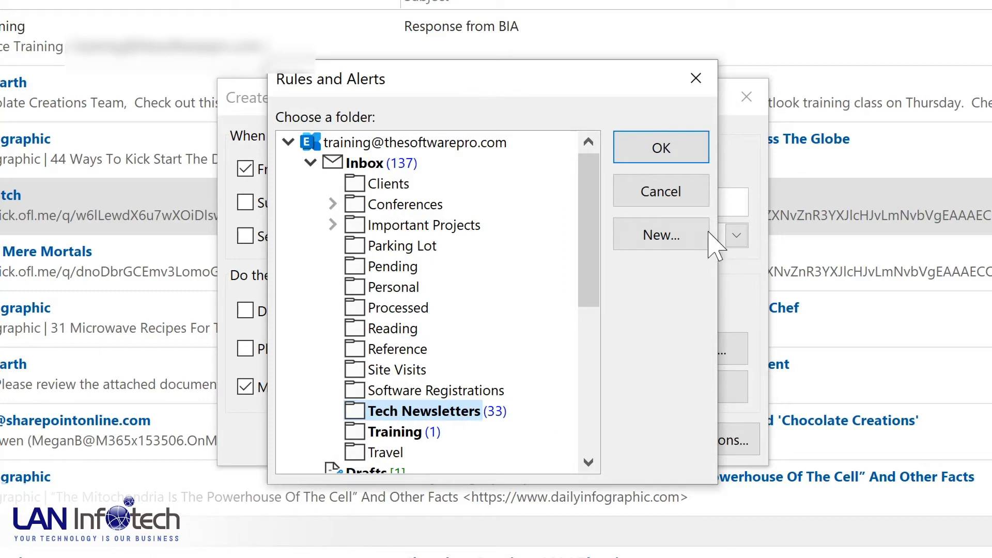
click(667, 149)
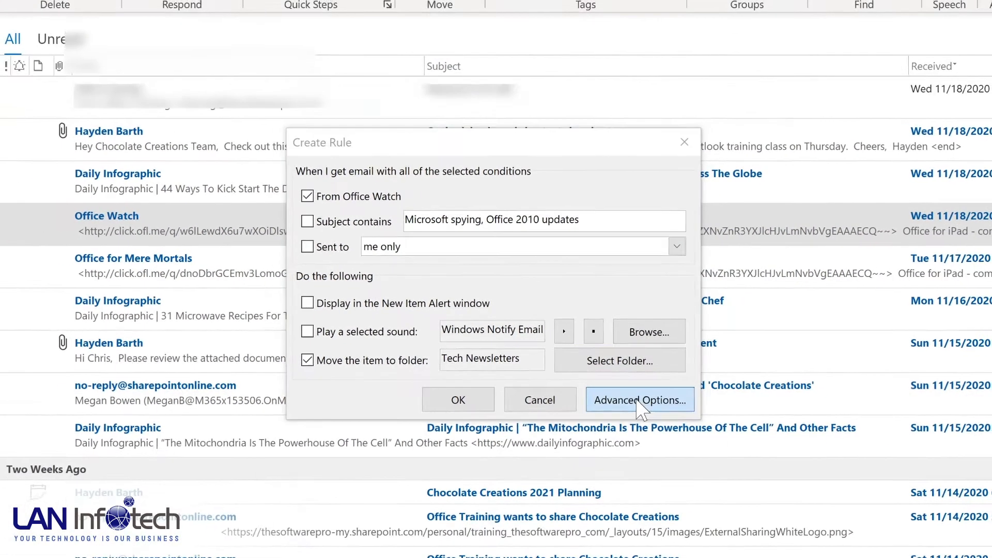
Go through the rule's advanced options without adding conditions, actions or exceptions, then finish it with running on messages already in the Inbox enabled.
click(672, 440)
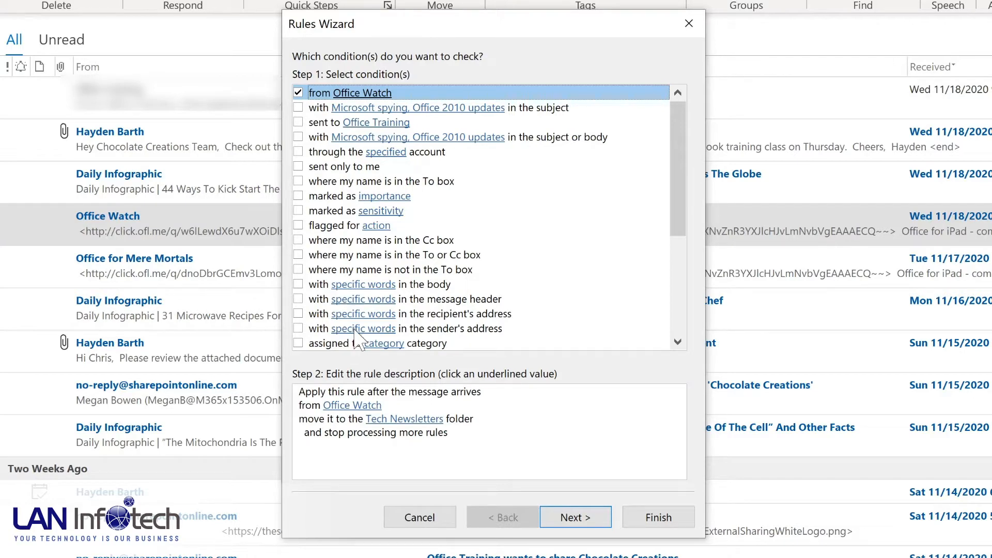
click(574, 516)
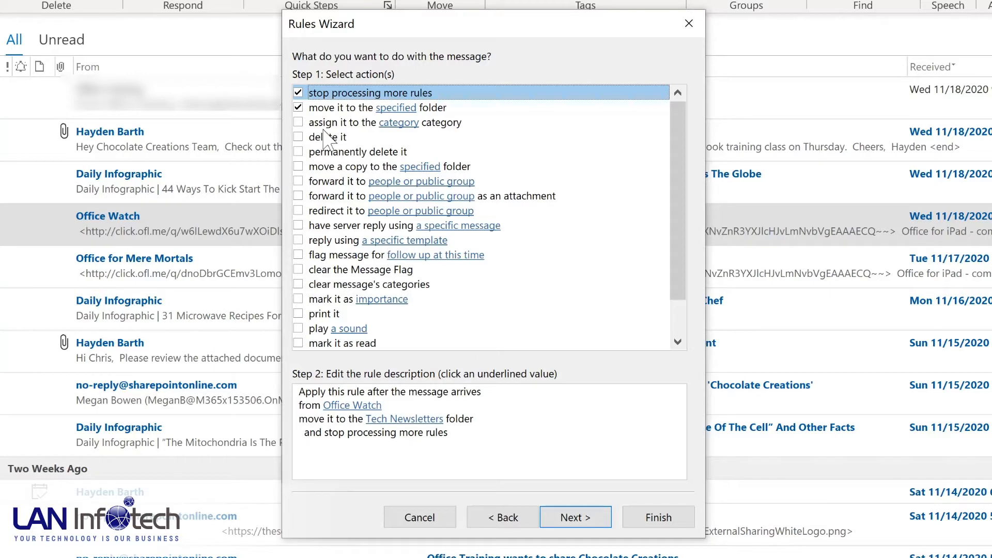
click(573, 521)
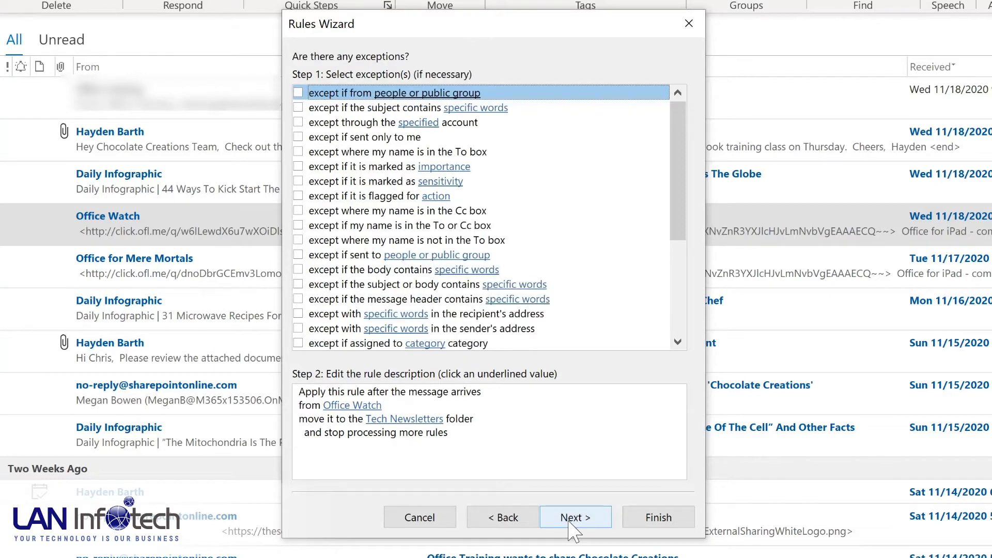
click(574, 519)
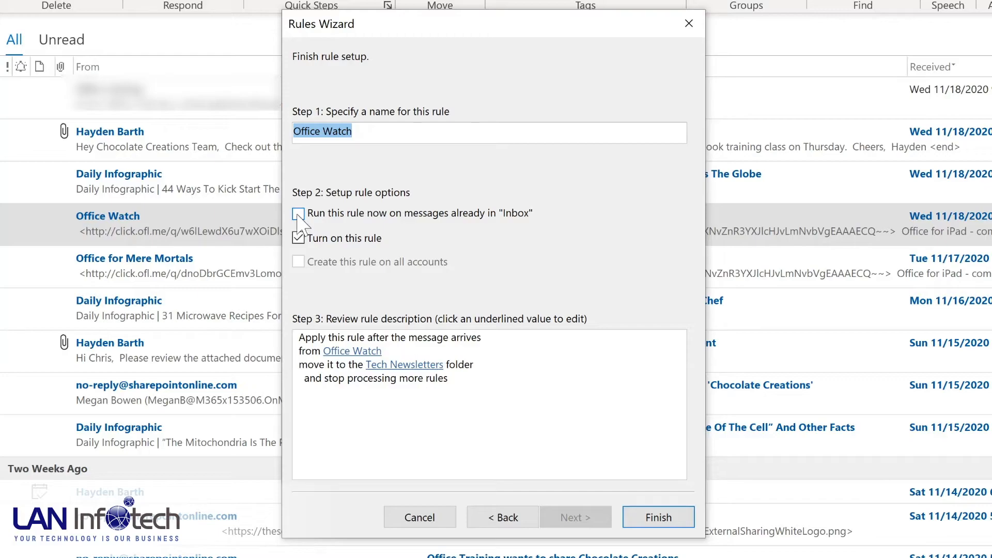
click(298, 214)
click(652, 518)
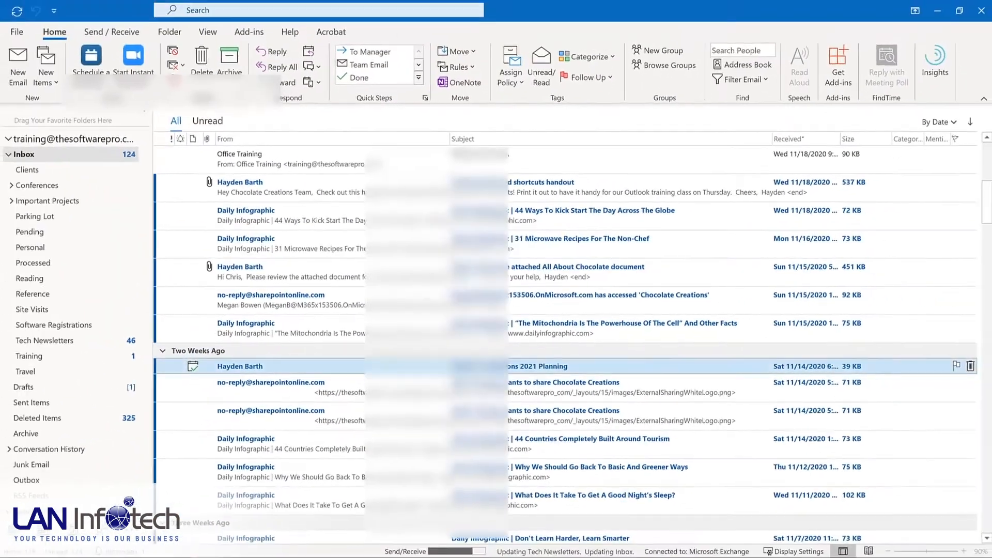
View the messages in the Tech Newsletters folder and open the management window for rules and alerts.
click(73, 342)
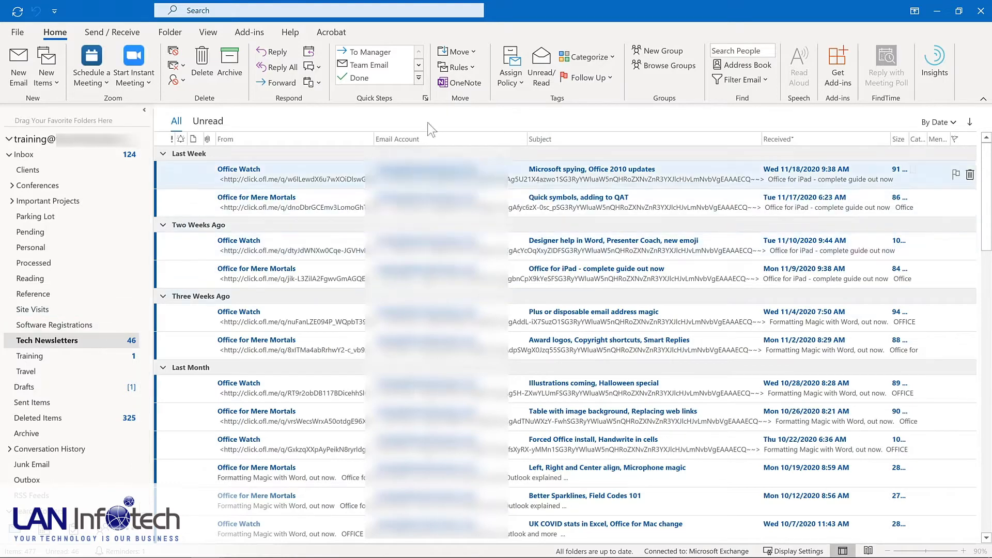
click(468, 69)
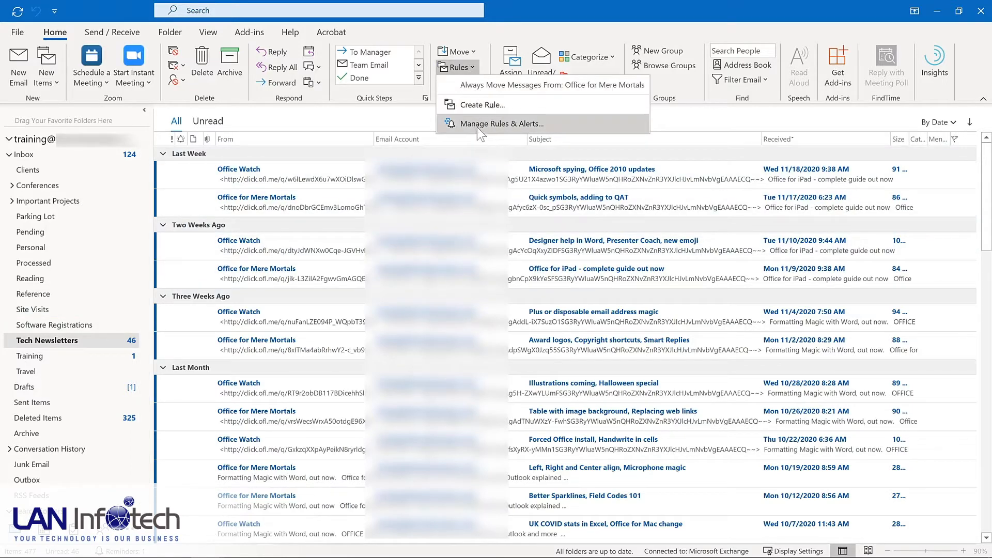
click(476, 123)
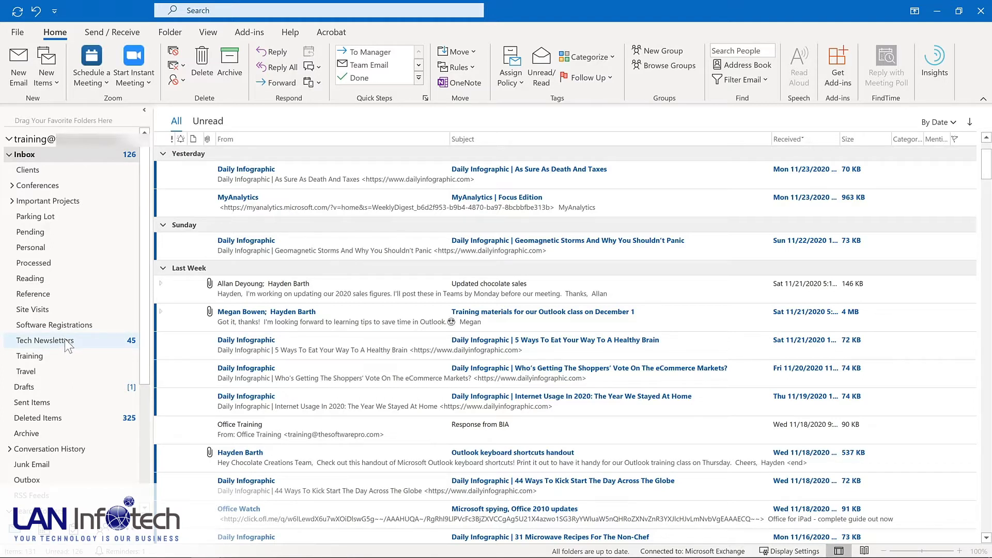
Add the Tech Newsletters and Training folders to Favorites.
drag(69, 346, 70, 122)
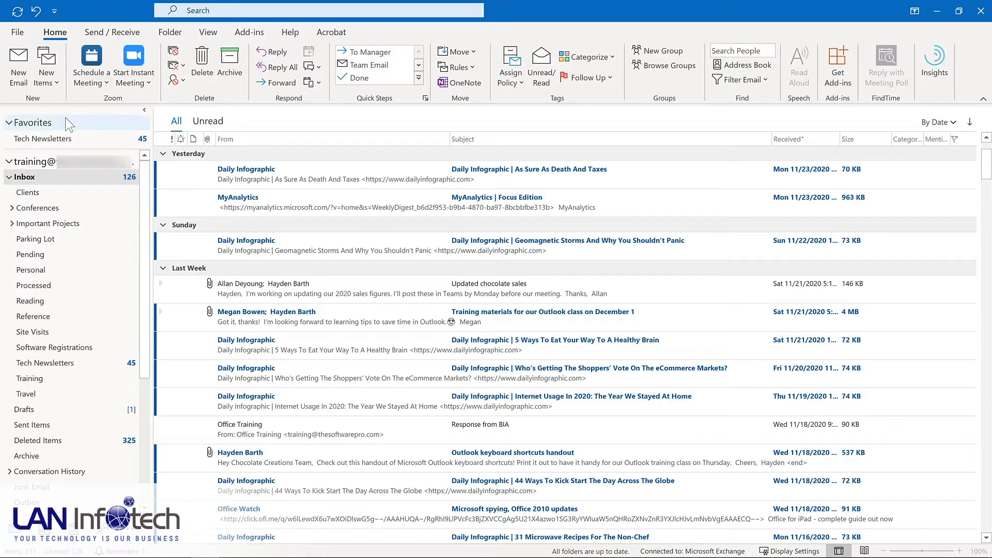
right_click(50, 379)
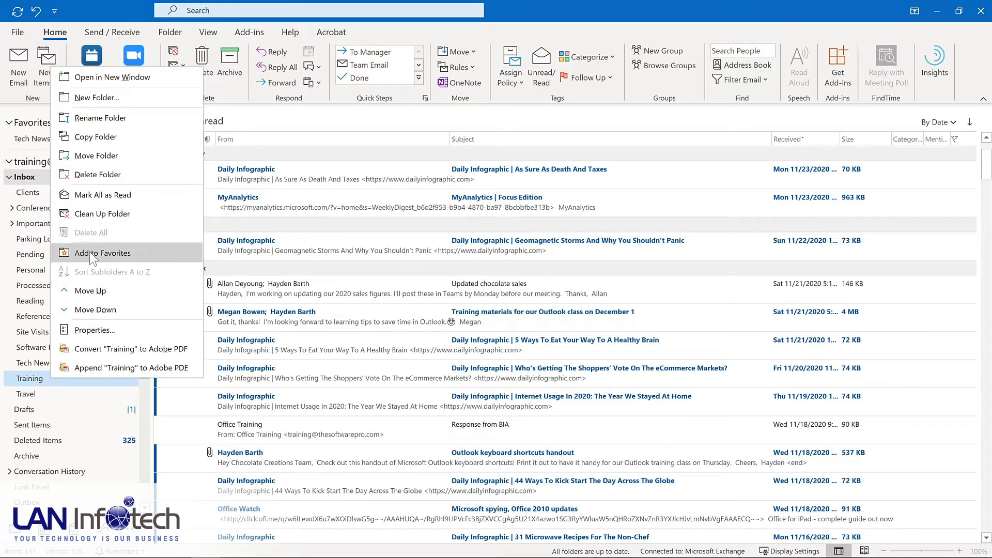
click(89, 253)
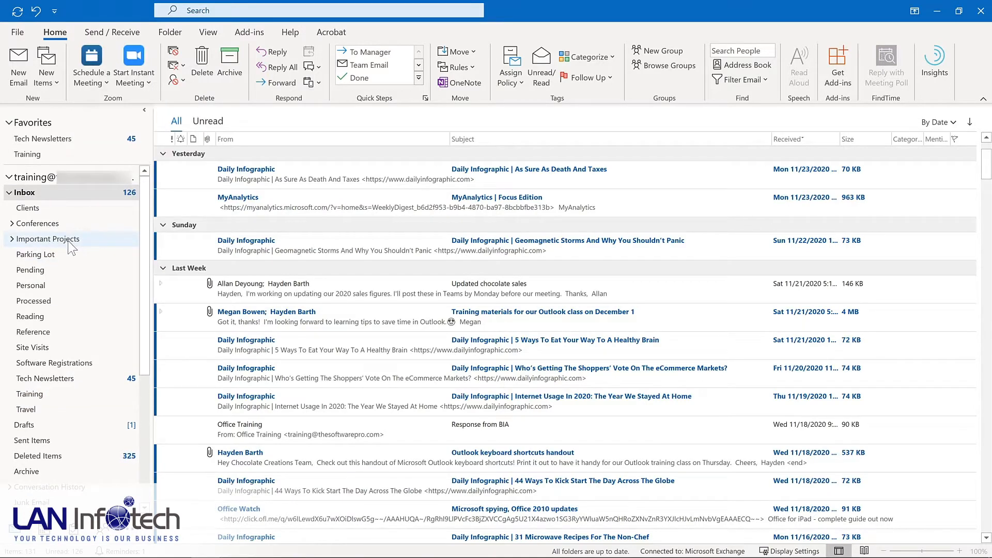
Add the Important Projects folder to Favorites.
click(71, 241)
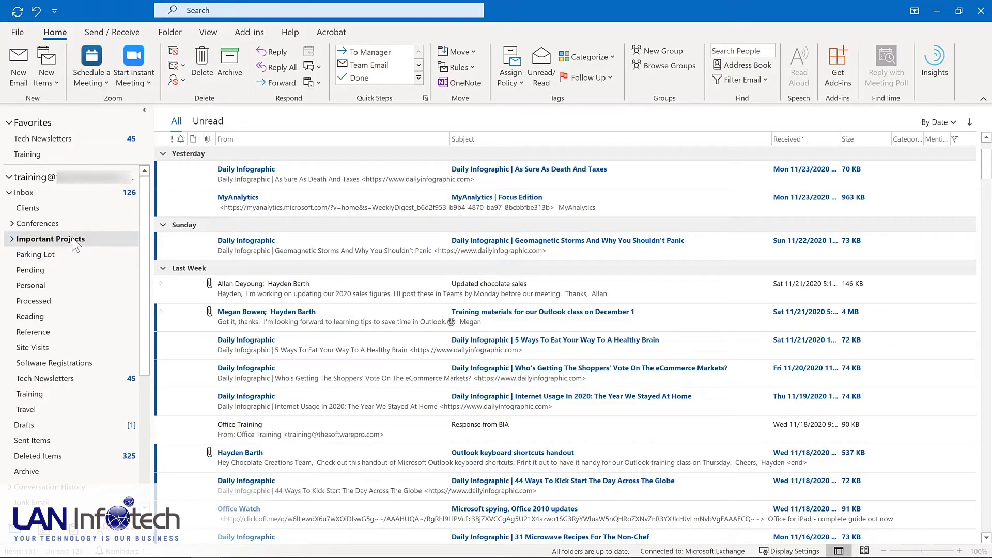
click(171, 33)
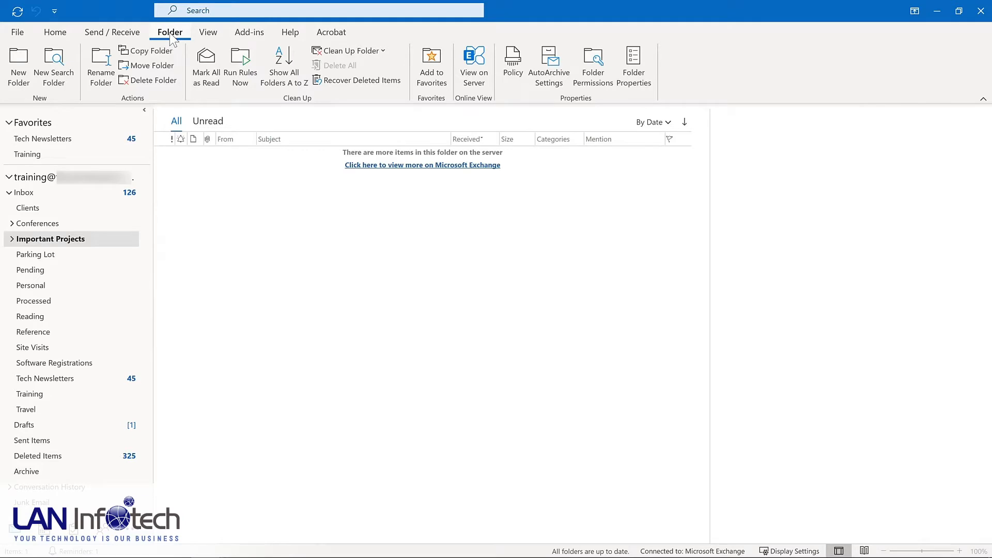
click(422, 69)
Reorder Favorites so Tech Newsletters comes last, and remove Important Projects from Favorites.
click(41, 139)
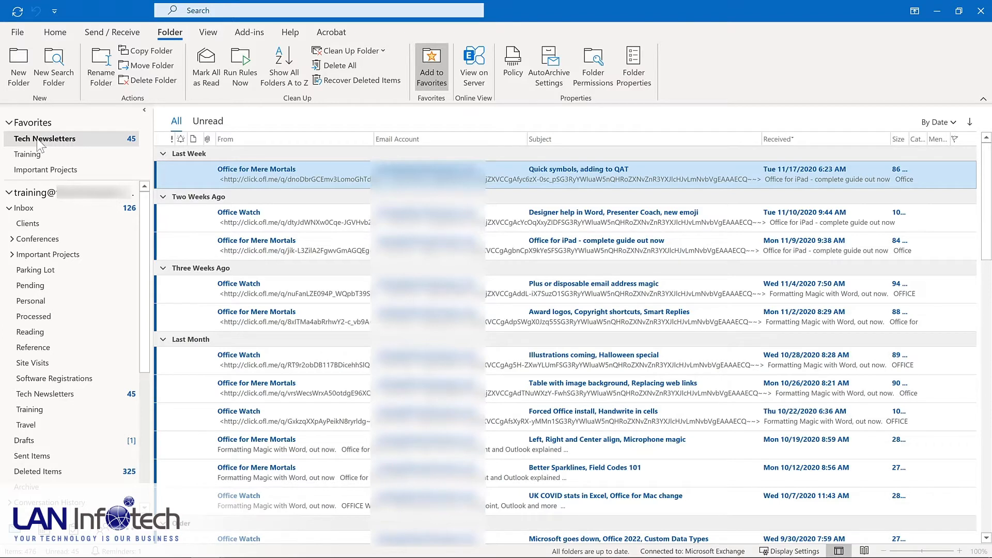
drag(38, 143, 39, 175)
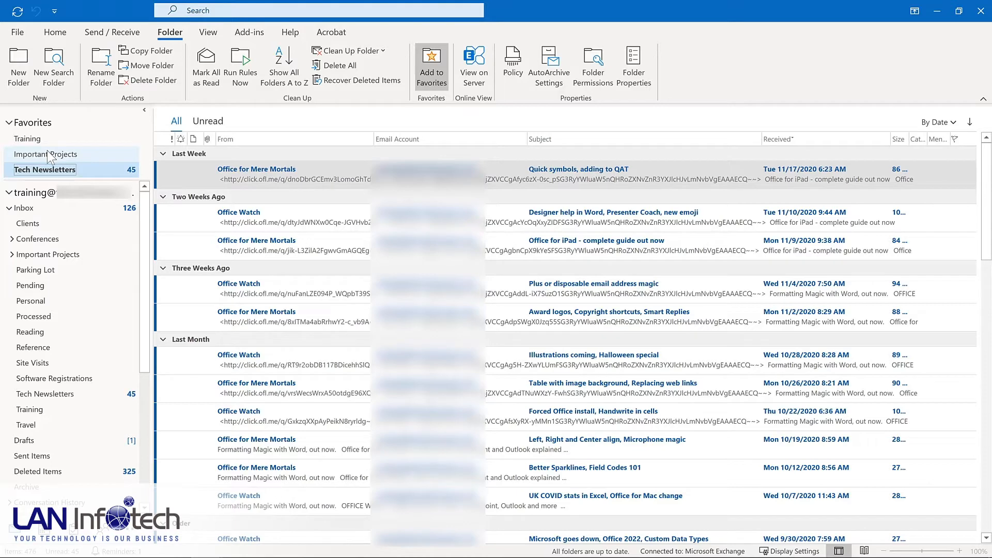
right_click(48, 156)
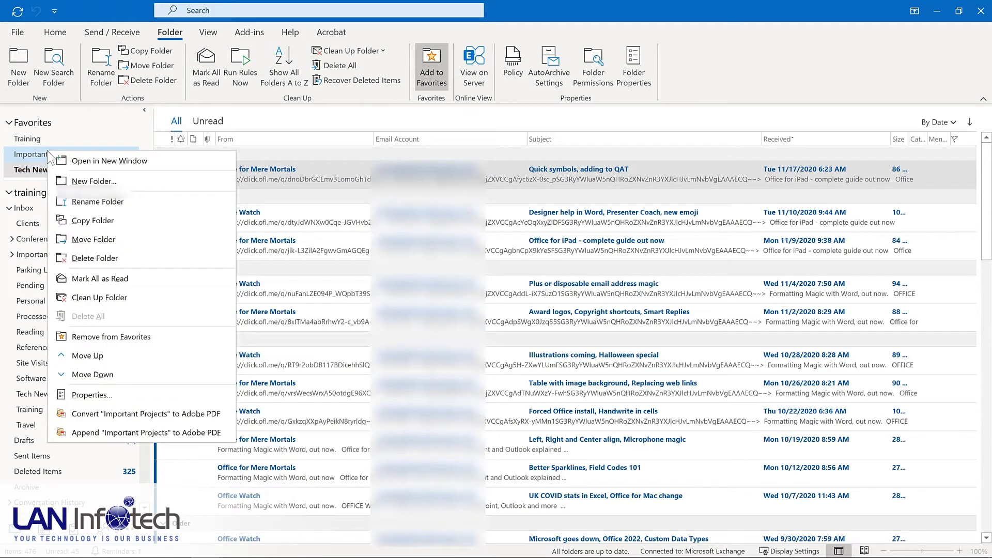
click(102, 334)
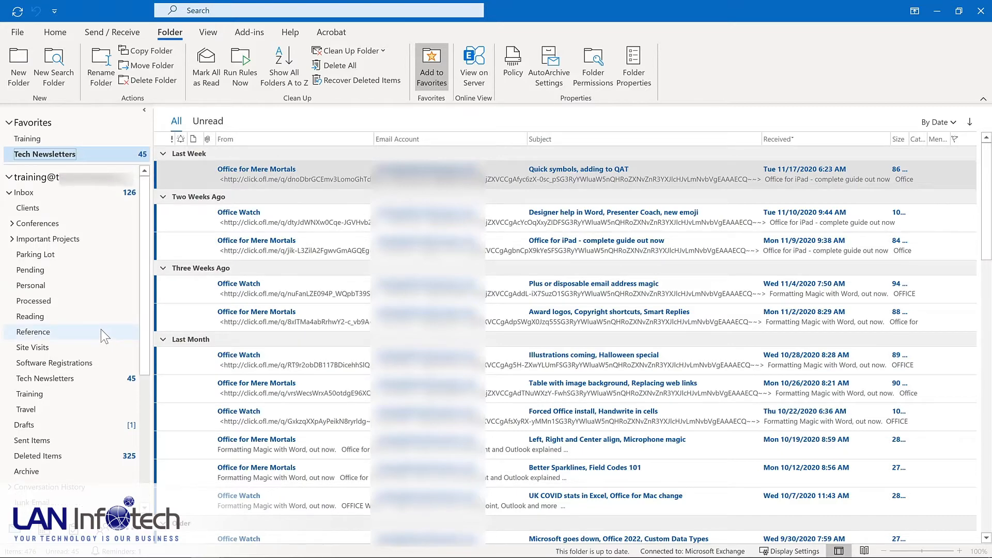
Return to the Inbox and move the "Microsoft spying, Office 2010 updates" message to the Tech Newsletters favorite.
key(ctrl+shift+i)
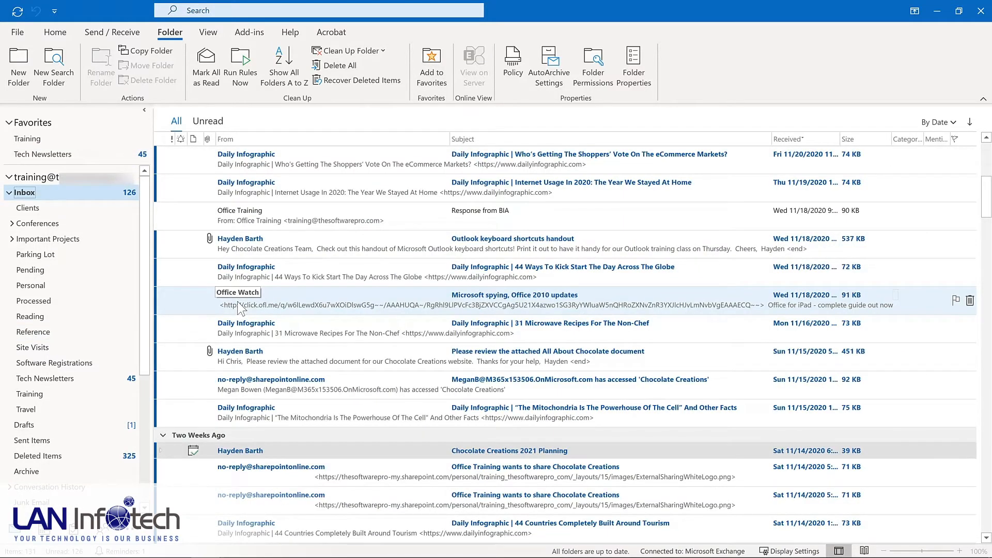
drag(240, 309, 80, 156)
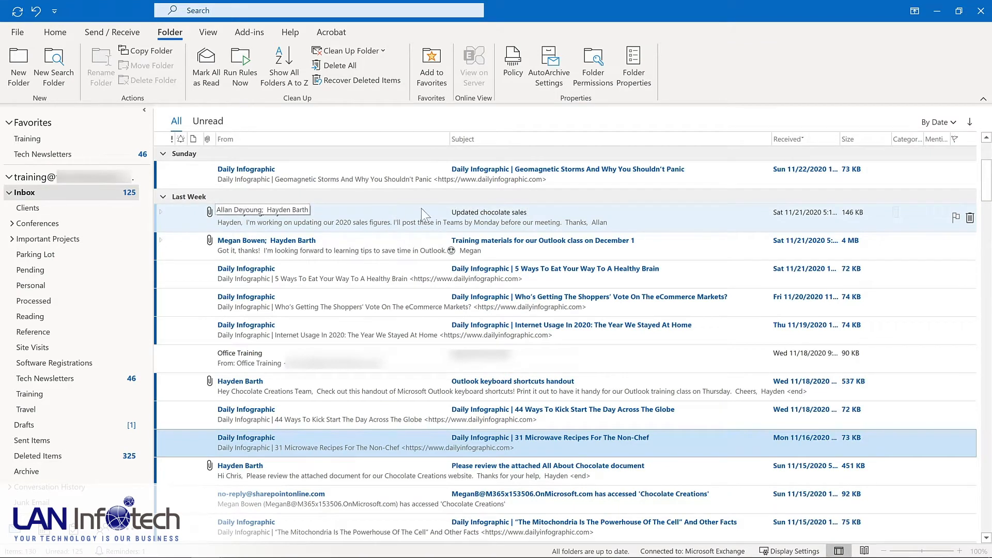
Flag the "Updated chocolate sales" message for follow-up with a reminder, setting the start date to Monday, November 30, 2020.
click(955, 220)
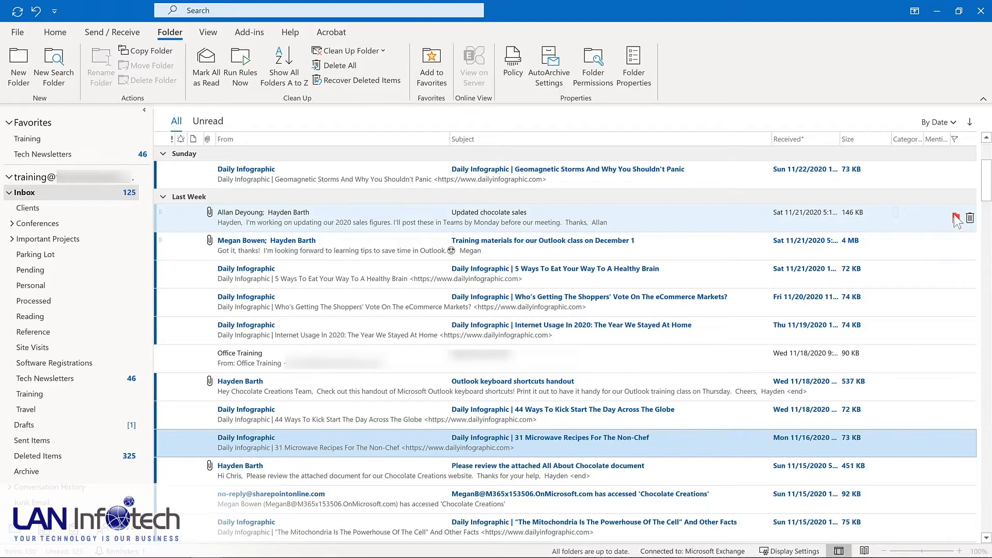
right_click(956, 221)
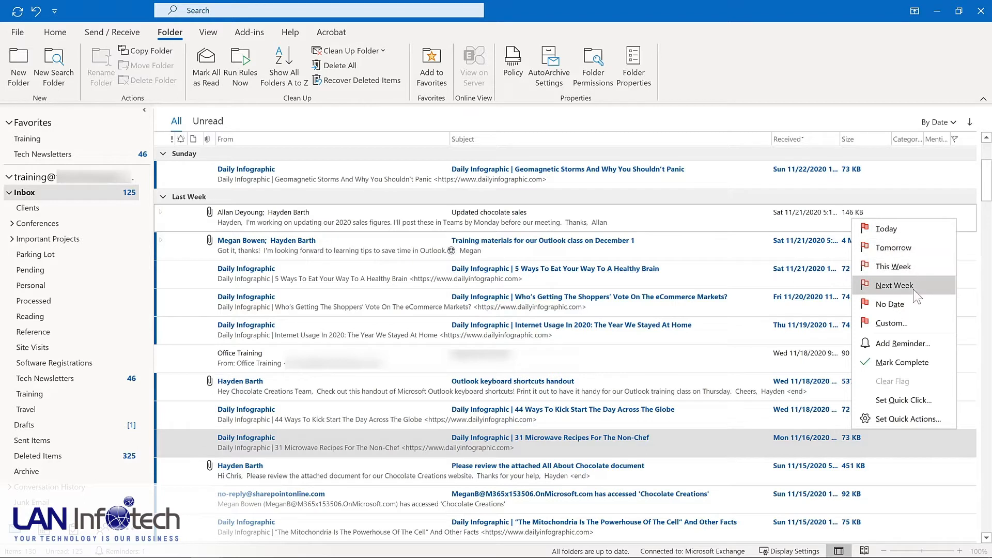
click(901, 343)
click(589, 266)
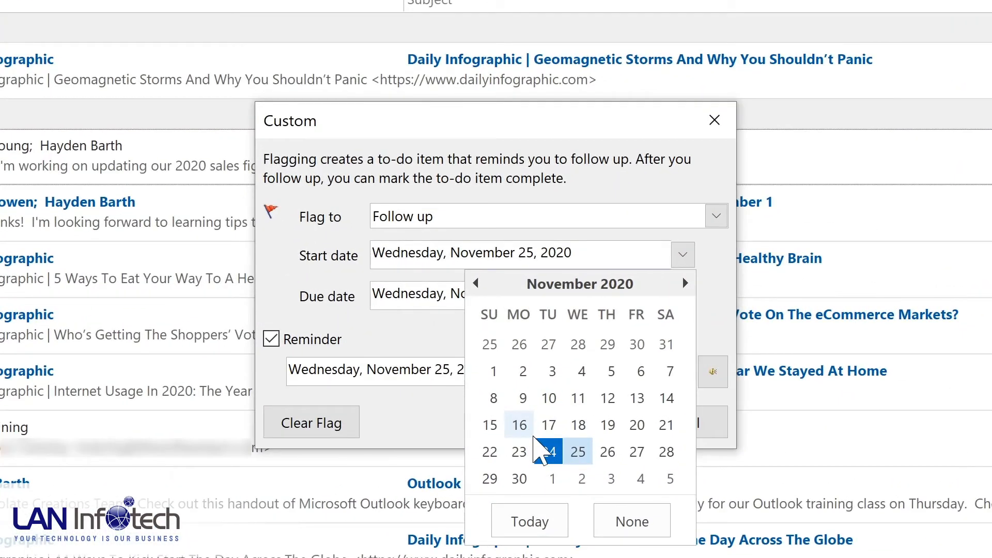
click(519, 479)
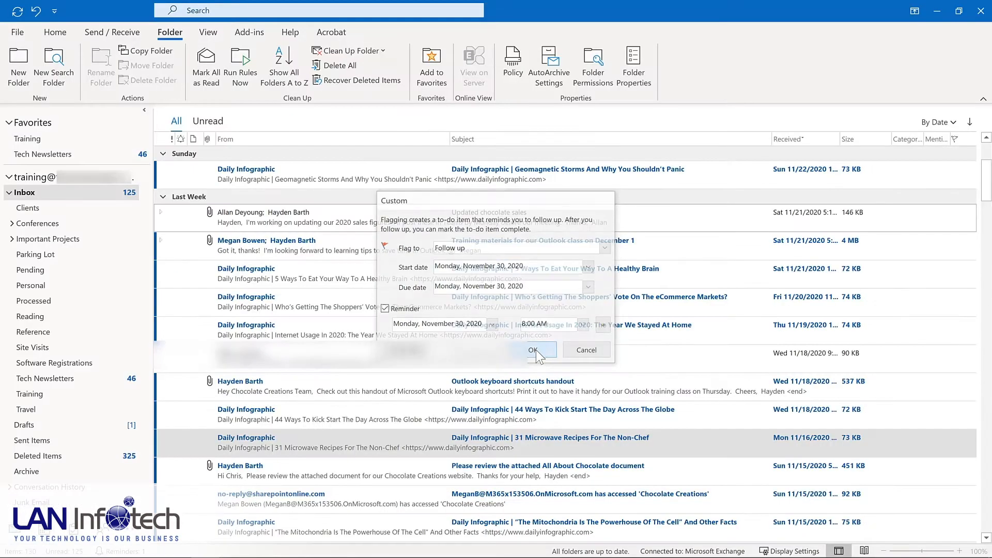
click(574, 429)
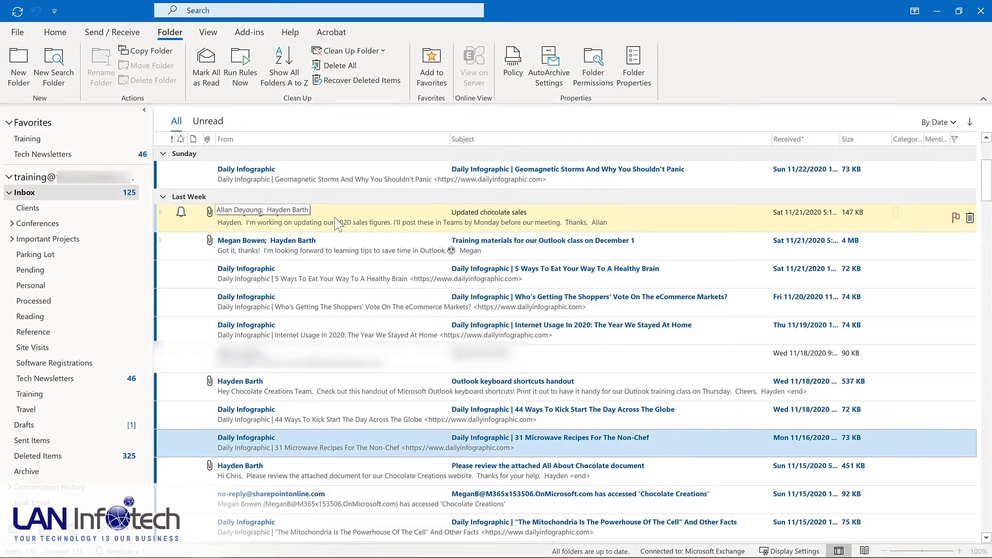
Open the "Updated chocolate sales" message, look through its follow-up options, and close the message.
double_click(337, 223)
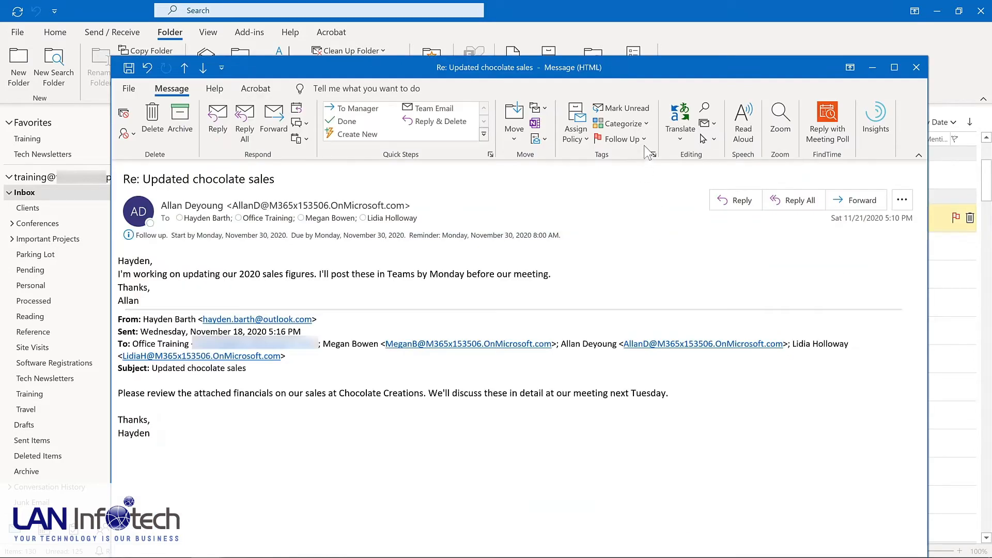
click(642, 138)
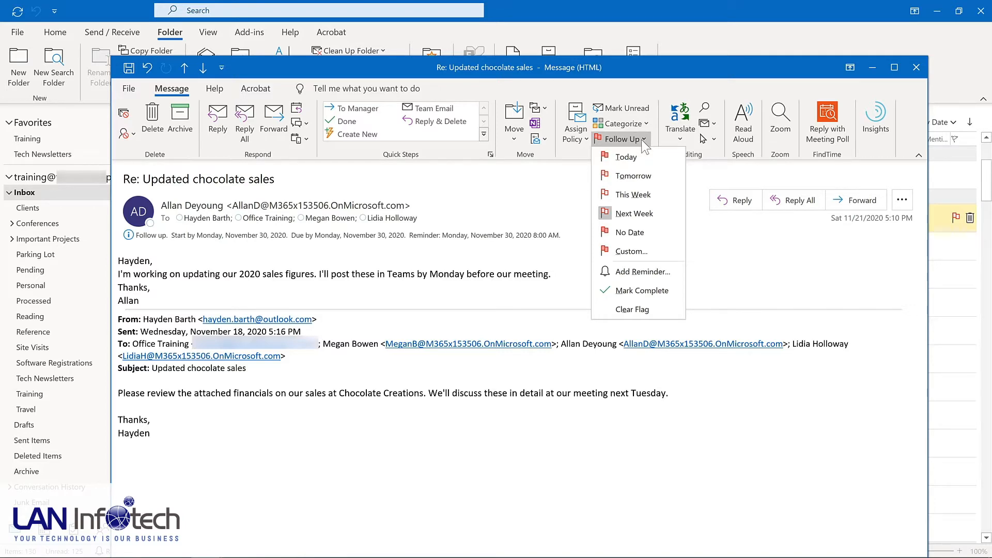
click(916, 67)
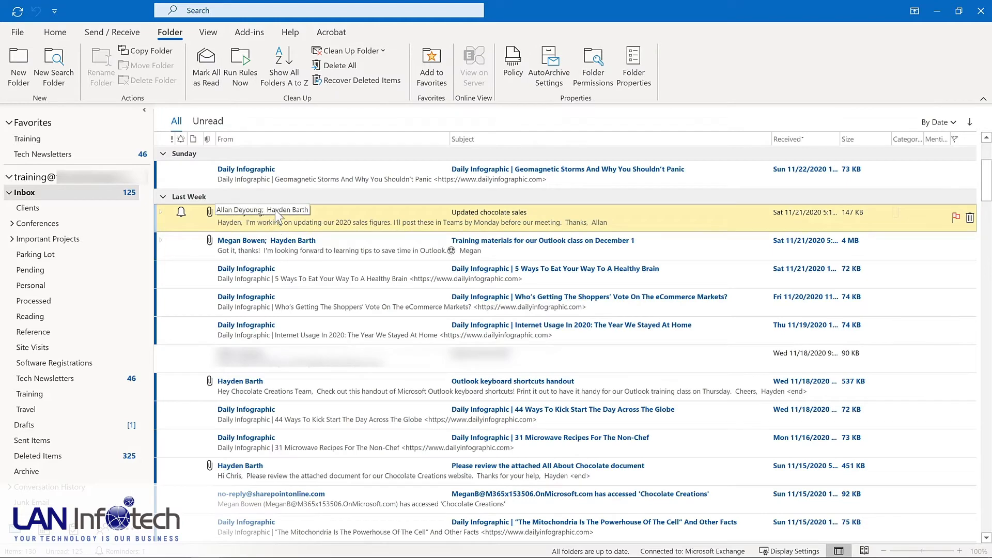
Copy the "Please review the attached All About Chocolate document" message into a new task with the message as an attachment.
scroll(275, 209, down, 4)
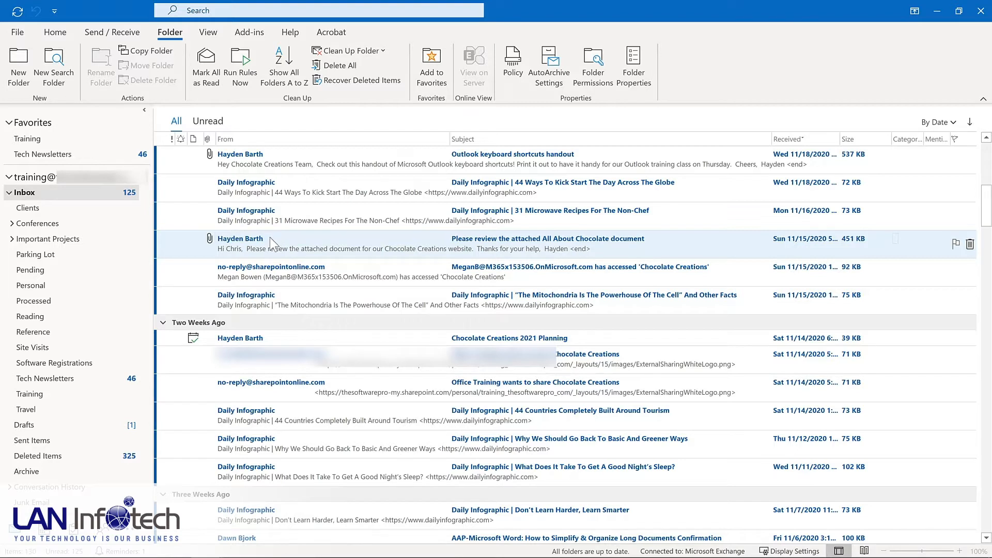
drag(269, 237, 73, 527)
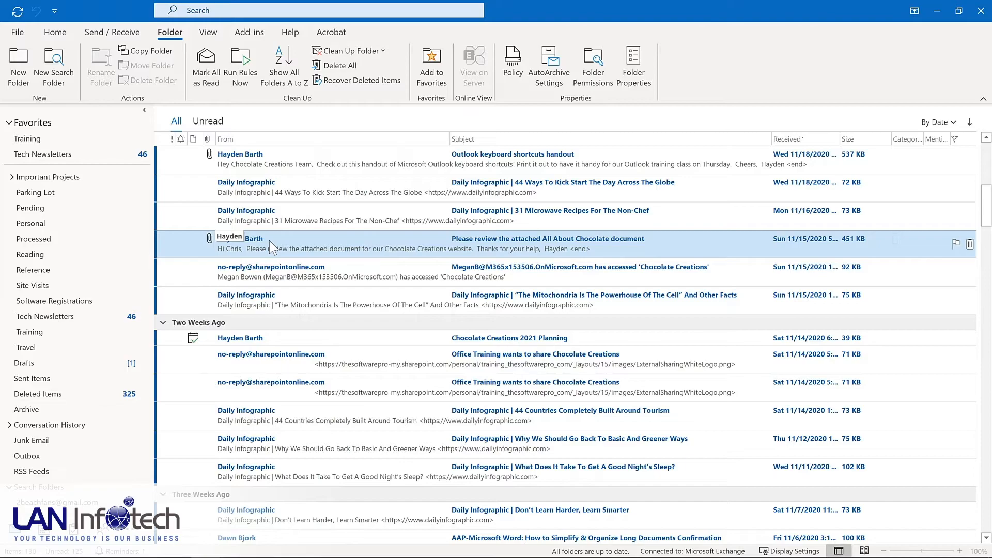
drag(269, 240, 69, 518)
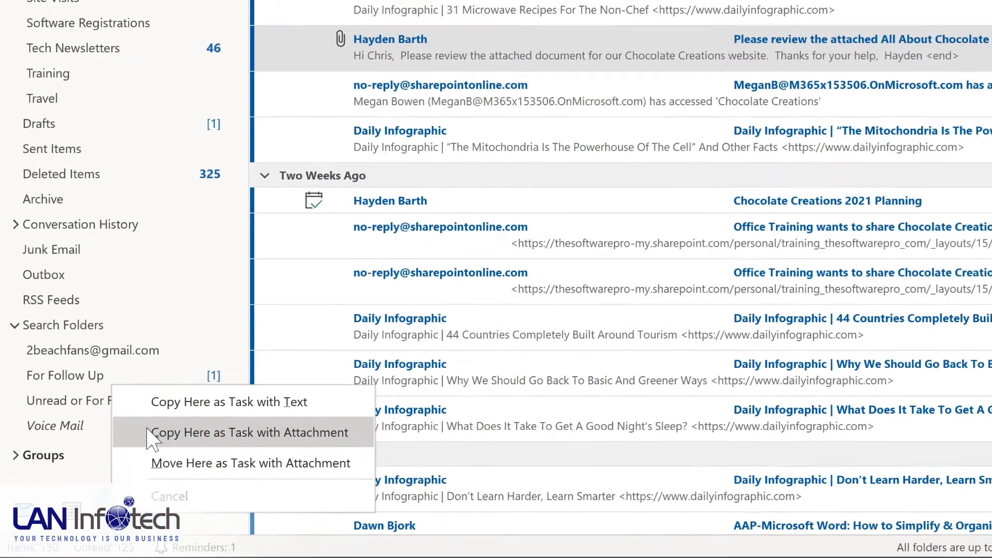
click(181, 406)
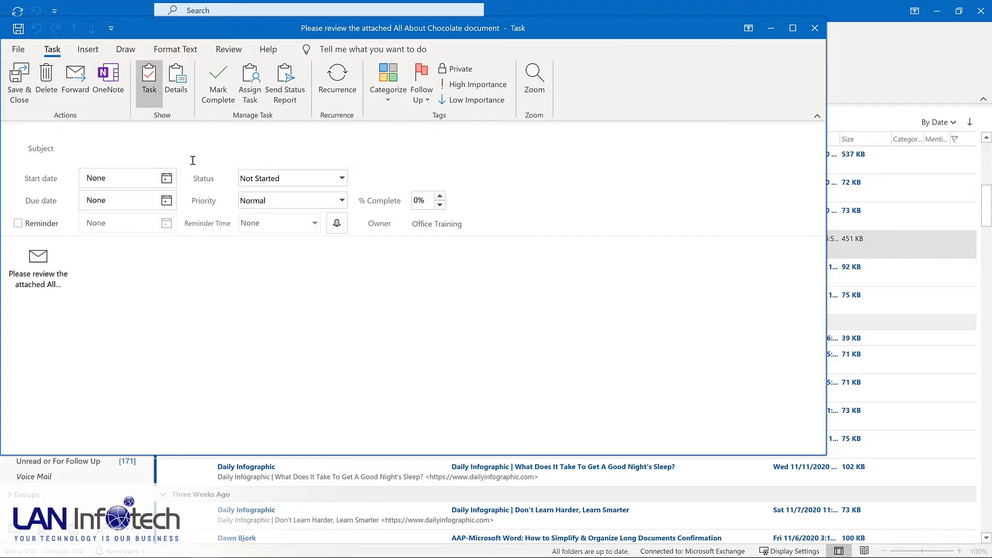
Set the task's start date to Thursday, December 3, 2020, and turn on its reminder.
click(167, 177)
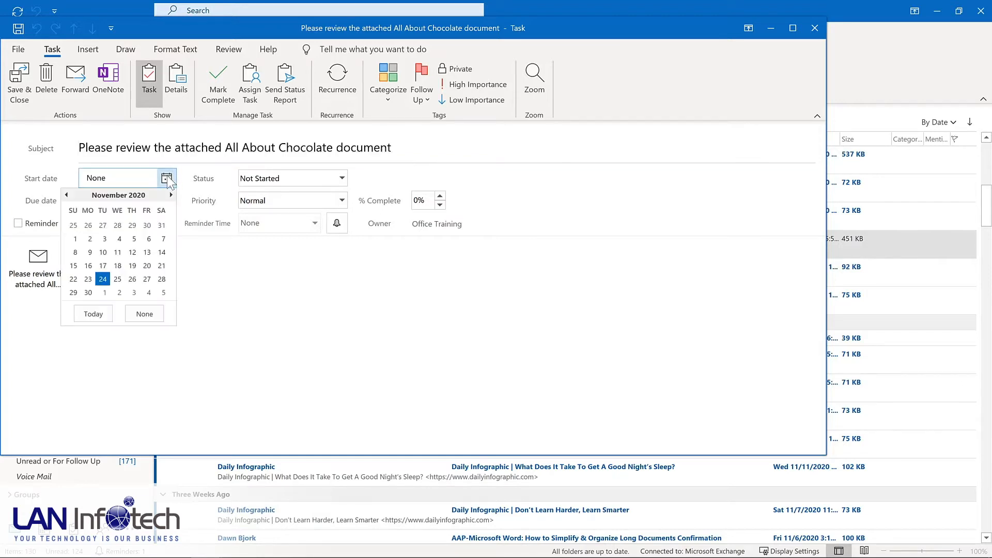
click(135, 292)
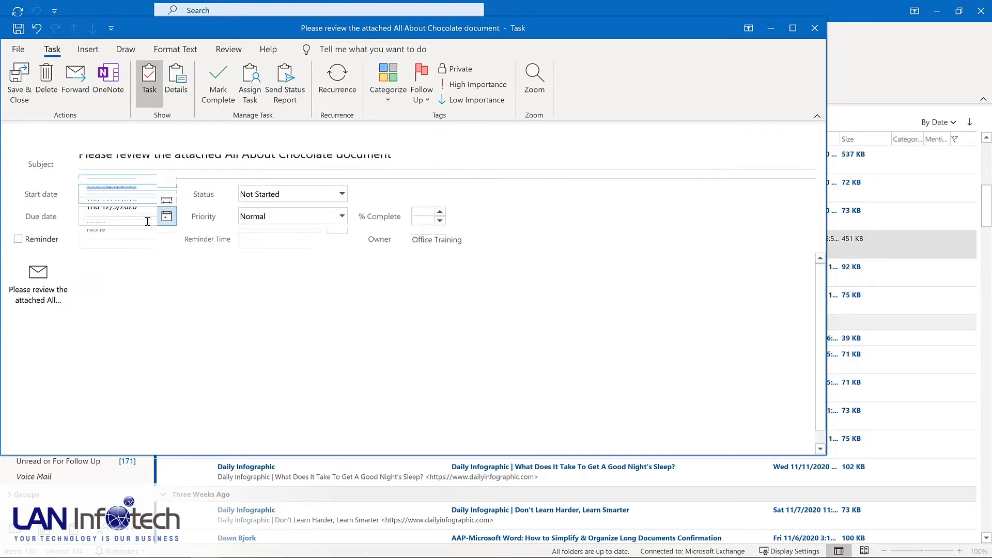
click(18, 239)
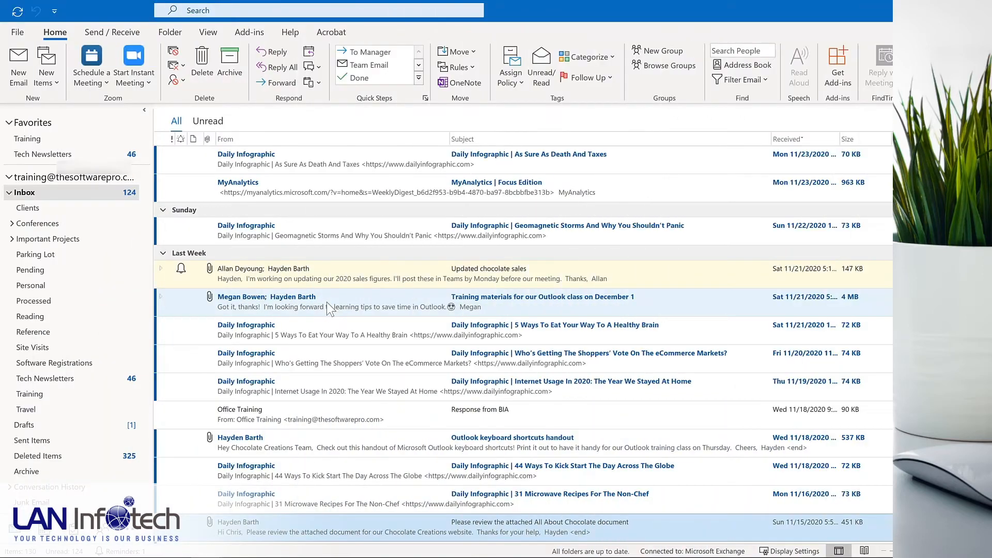
Turn the Outlook class message into a meeting titled "Review materials for Outlook training", Mon 11/30/2020, 11:00 AM to 12:00 PM, location Virtual, and send it.
click(220, 308)
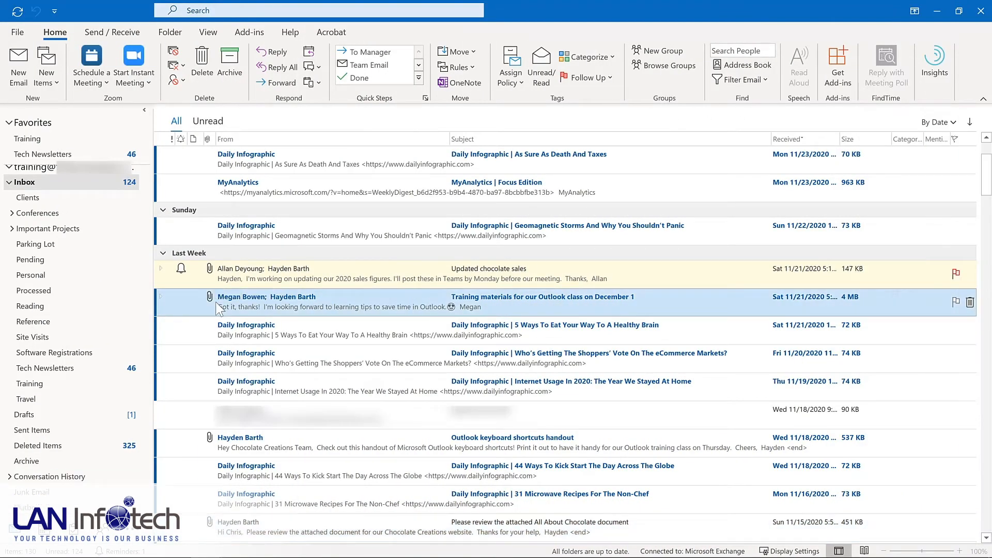
drag(206, 305, 119, 483)
drag(67, 500, 53, 547)
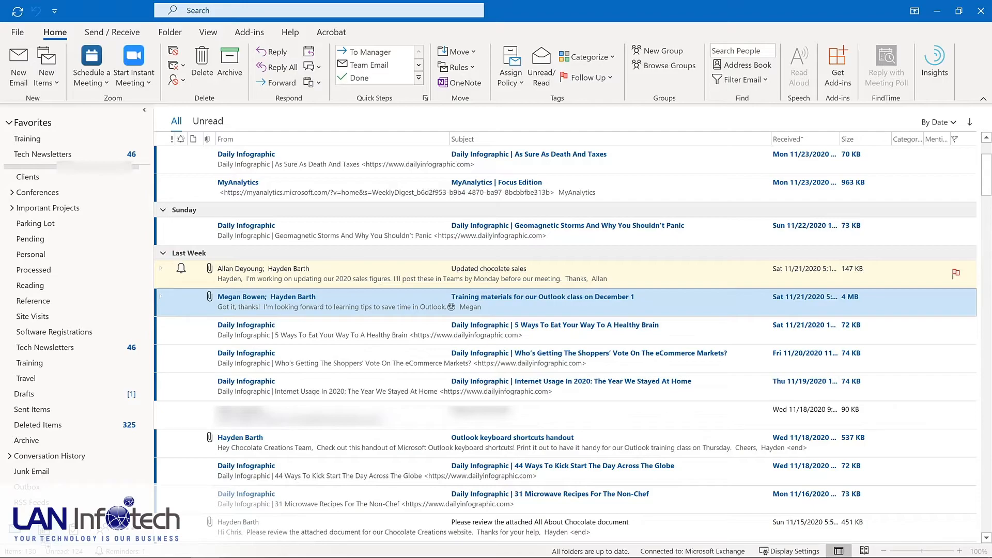
drag(53, 546, 41, 529)
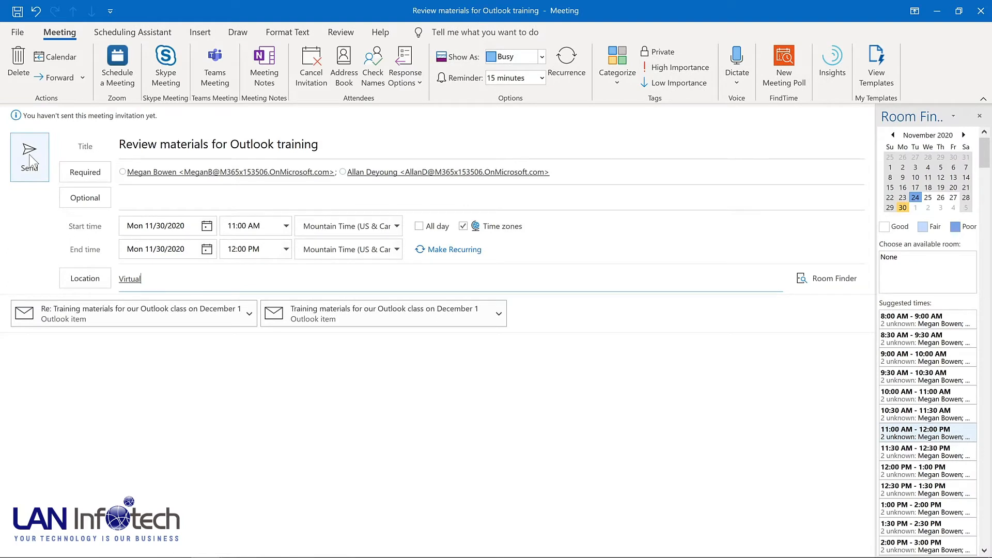
click(29, 161)
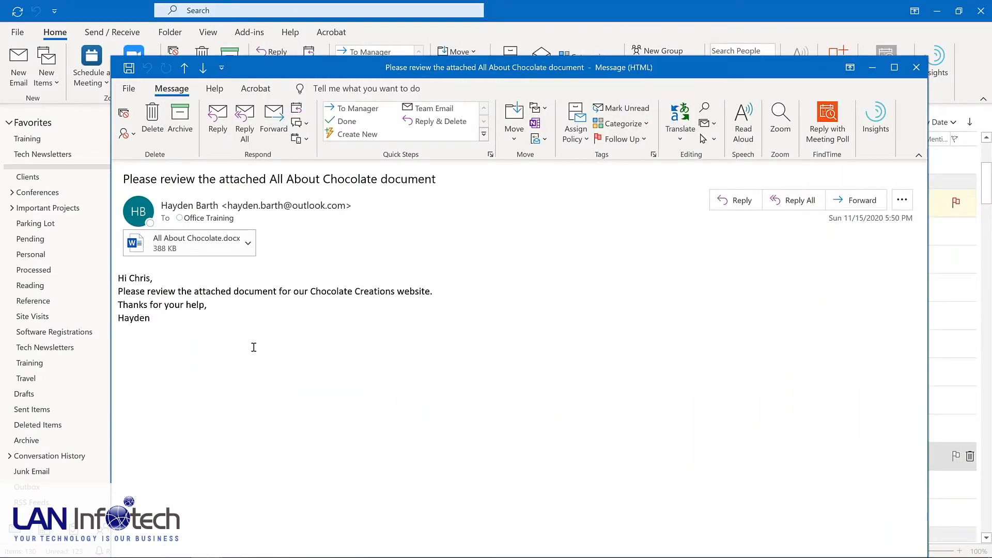
Look through the program options from the open "Please review the attached All About Chocolate document" message.
click(129, 88)
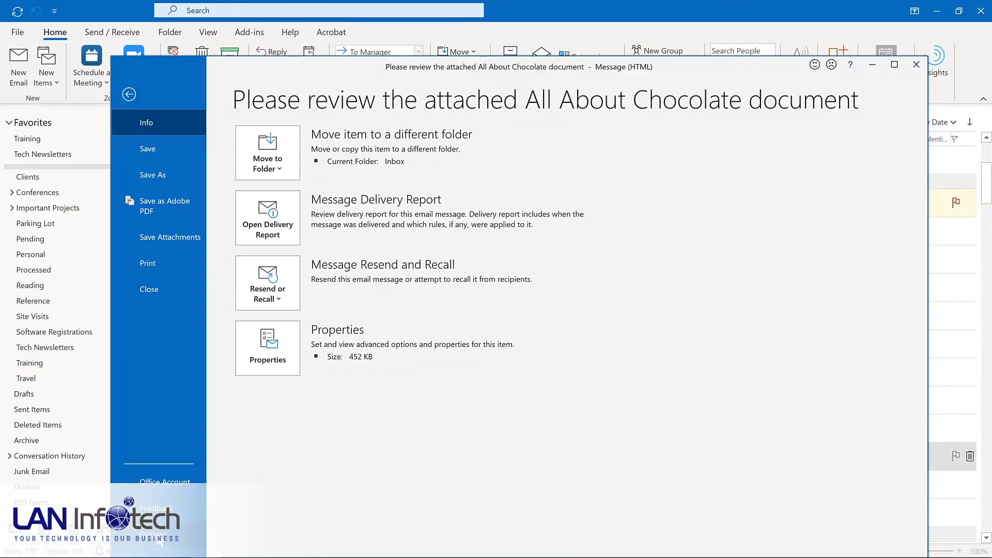
click(155, 534)
click(303, 261)
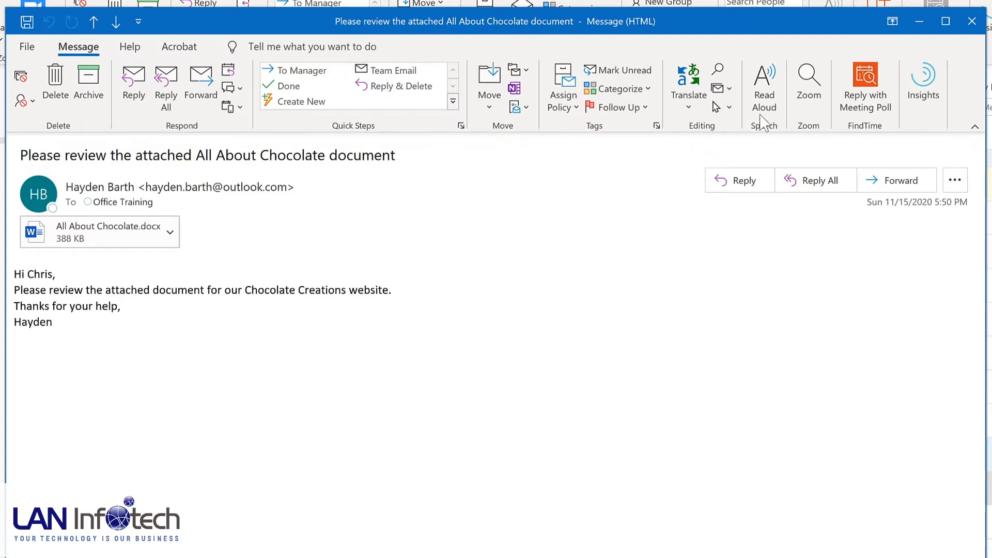
Have the message read aloud, pausing it and replaying from the second line of the body.
click(763, 88)
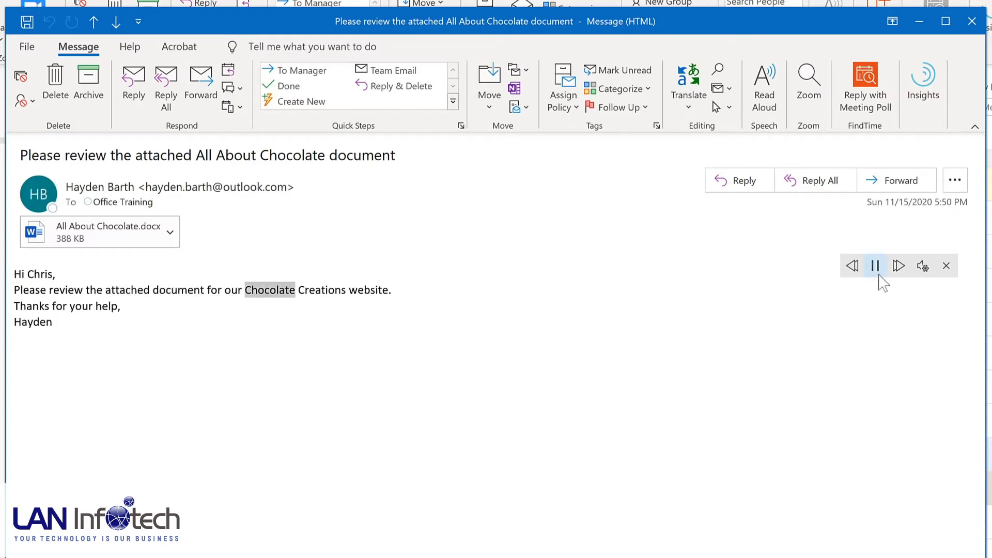
click(876, 267)
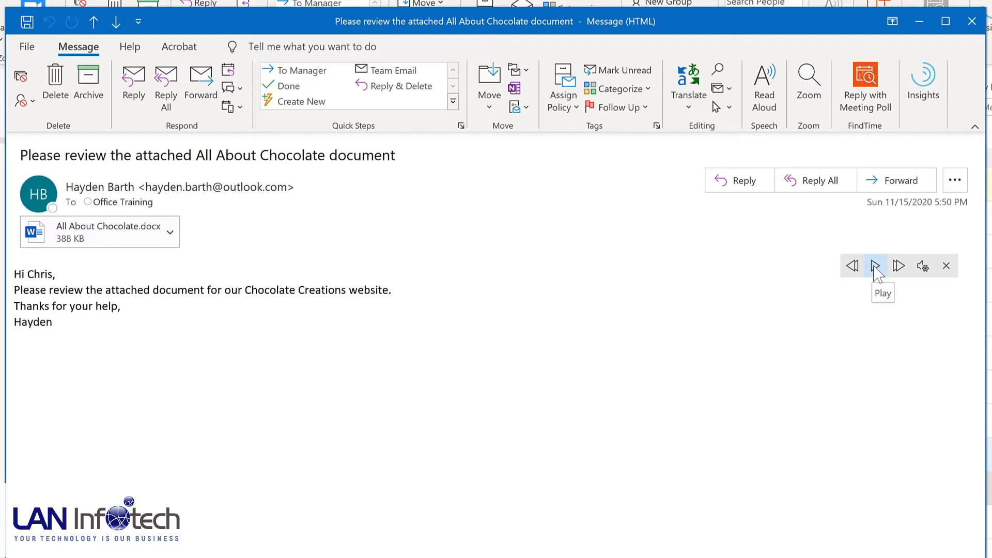
click(173, 289)
click(875, 266)
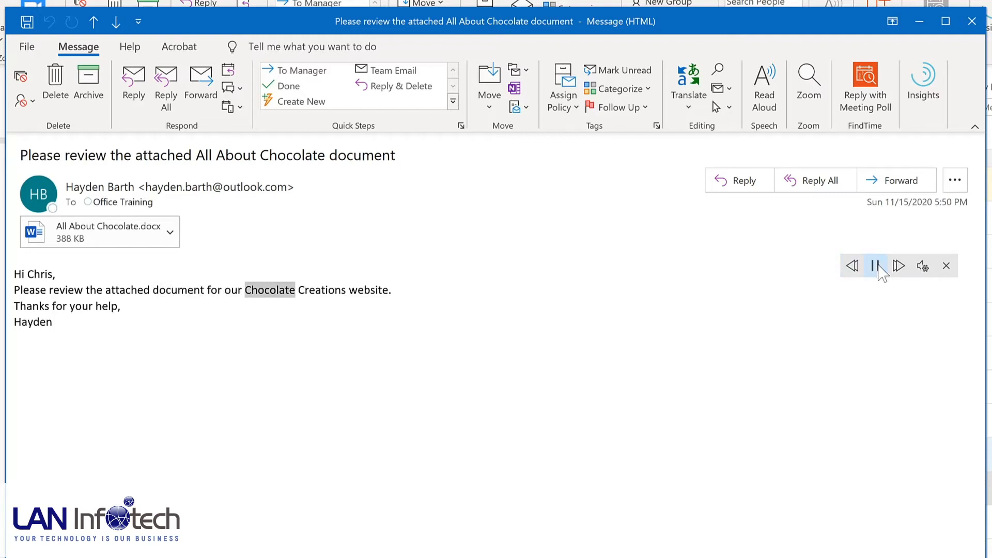
click(878, 266)
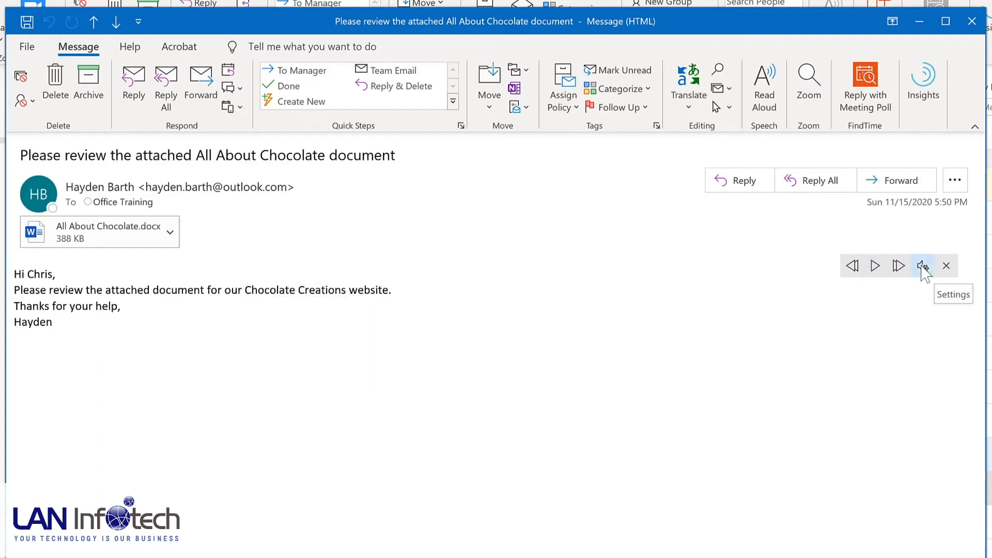
Make the Read Aloud speed slightly faster, choose the Microsoft Mark voice, and play the message.
click(923, 269)
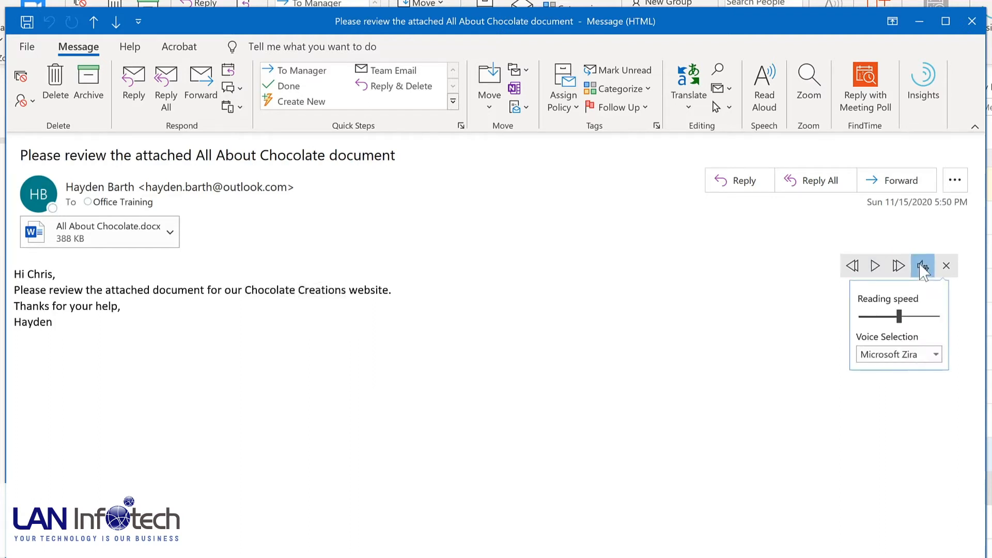
drag(901, 319, 909, 317)
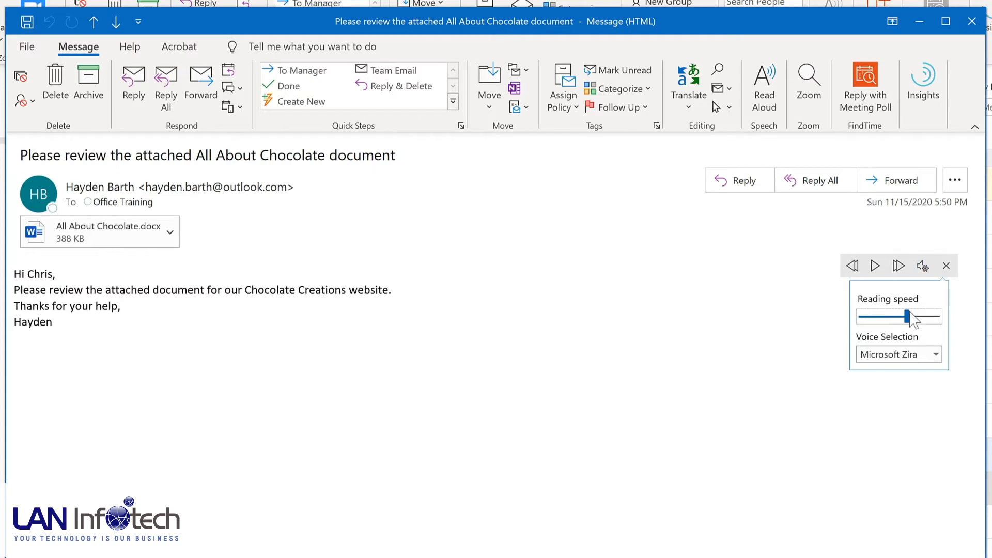
click(936, 355)
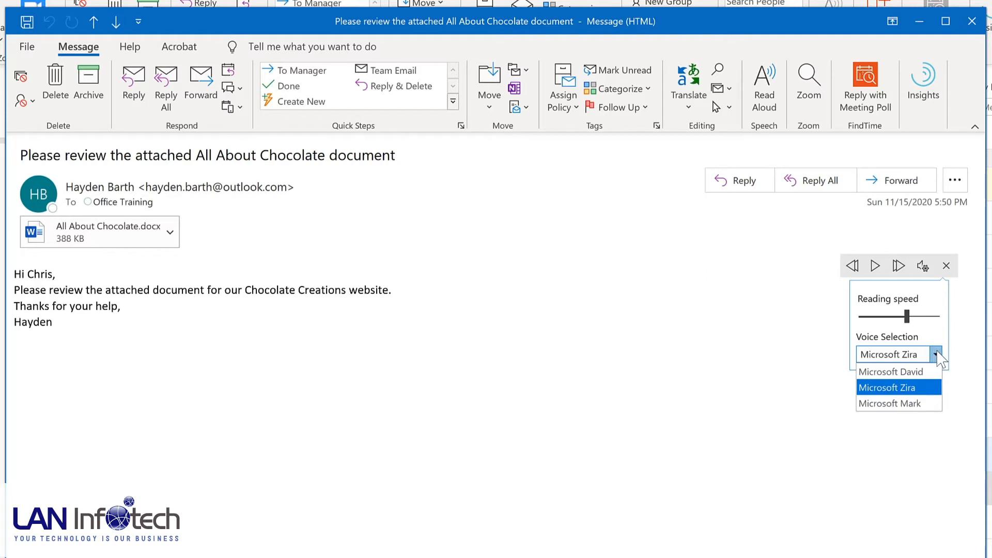
click(924, 405)
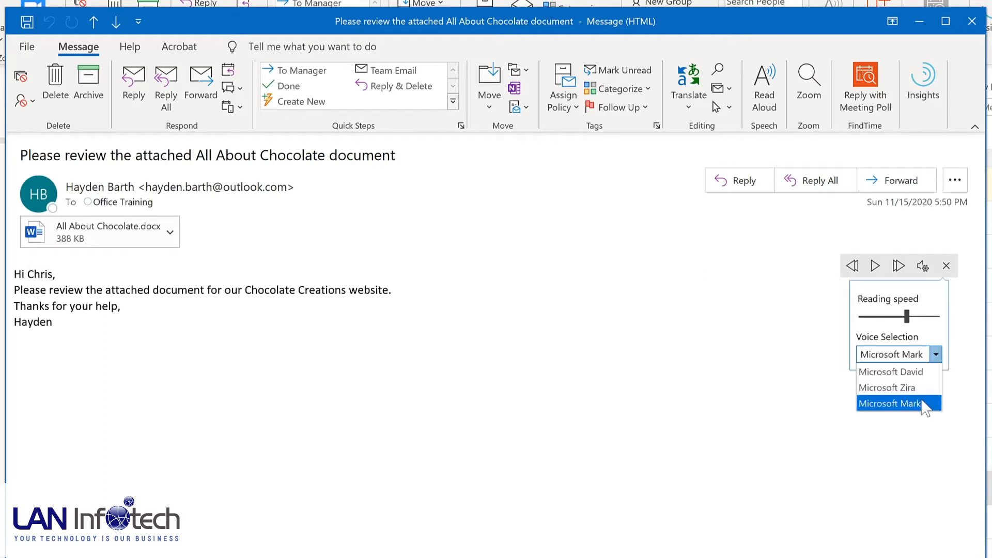
click(924, 405)
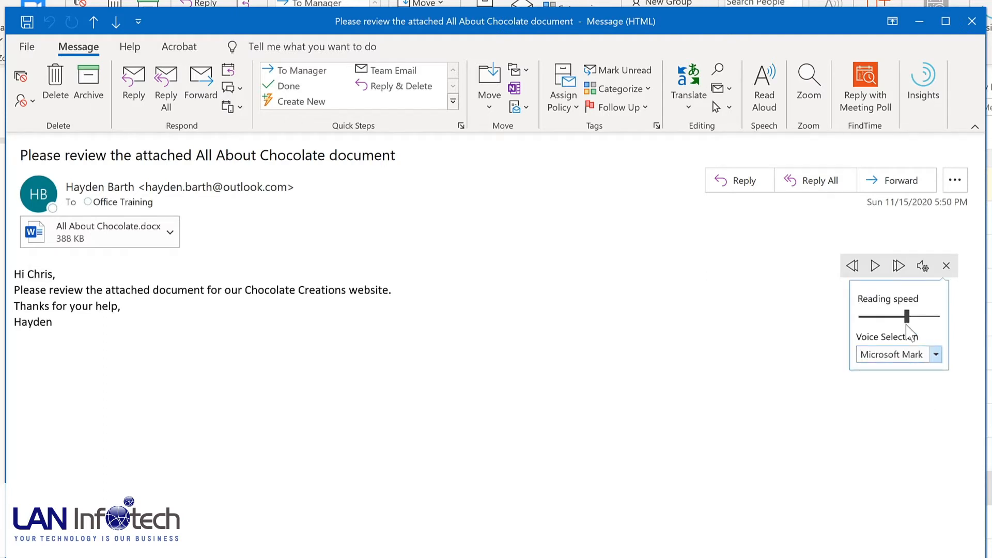
click(876, 267)
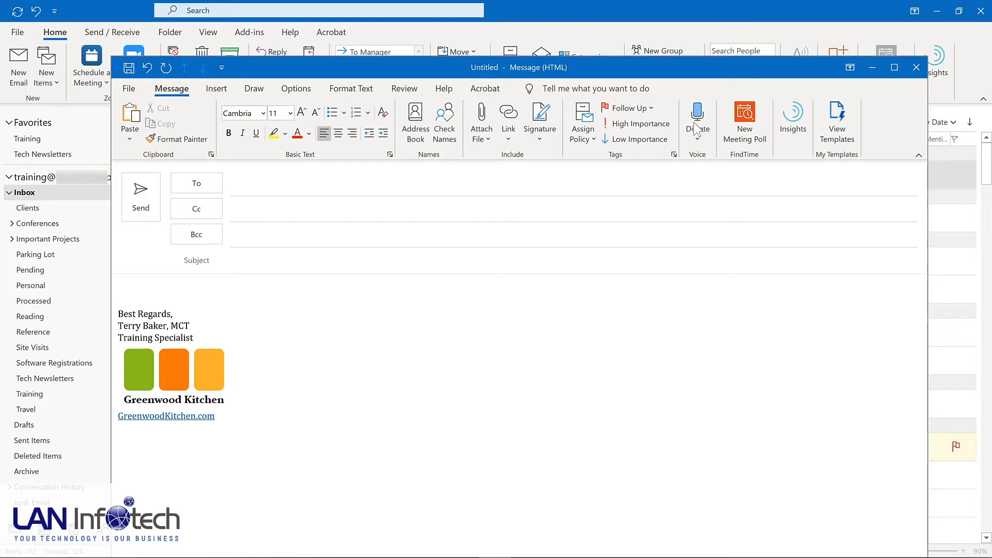
Start dictation in the new message and dictate into the subject and the body above the signature.
click(697, 127)
click(262, 253)
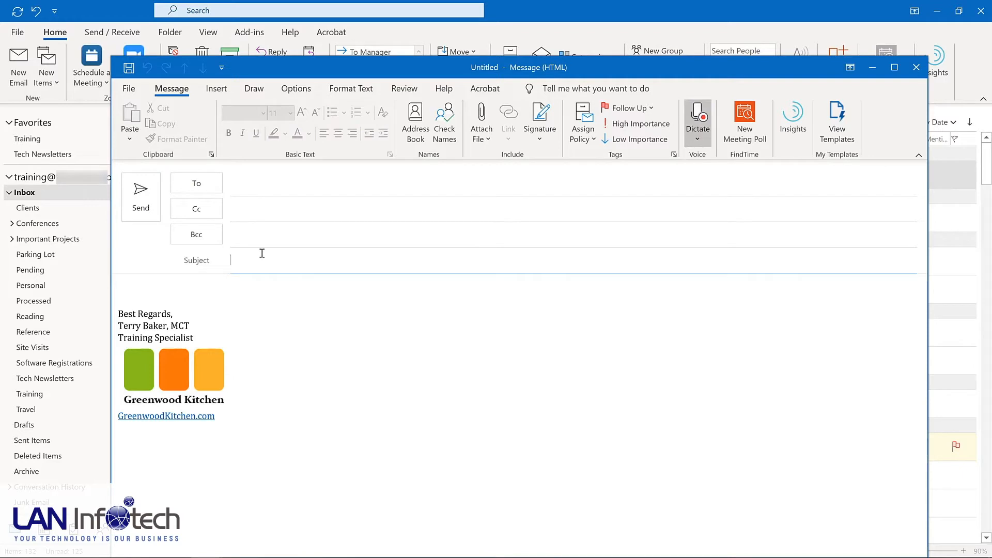
click(203, 292)
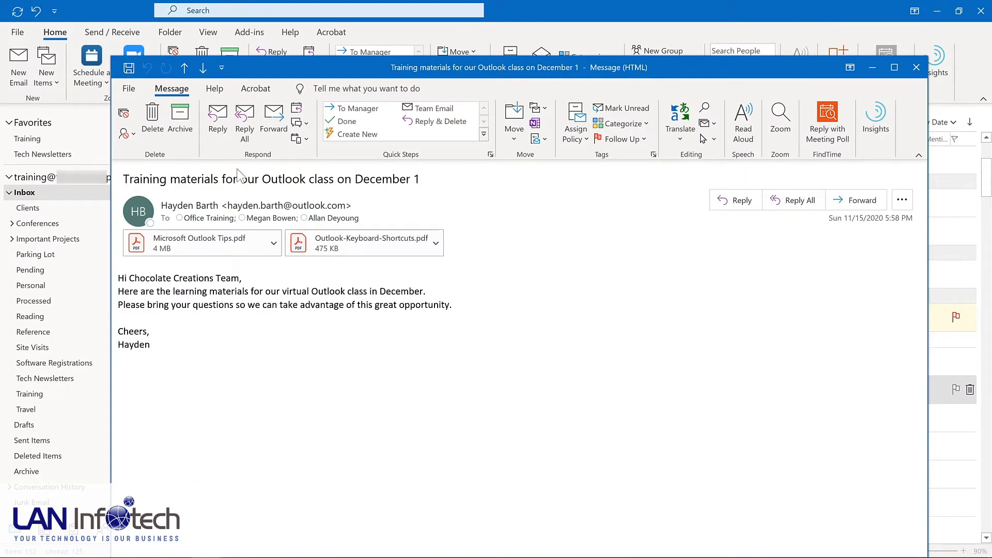
Reply to all recipients of the open message with "Thanks so much! I'm looking forward to working together to learn how to be more productive with Outlook.".
click(246, 125)
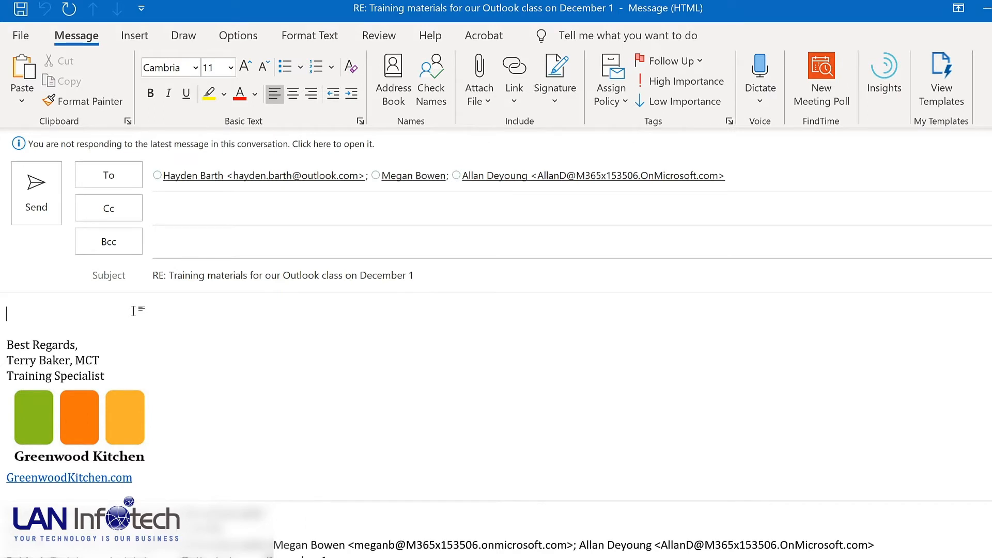
key(ctrl+v)
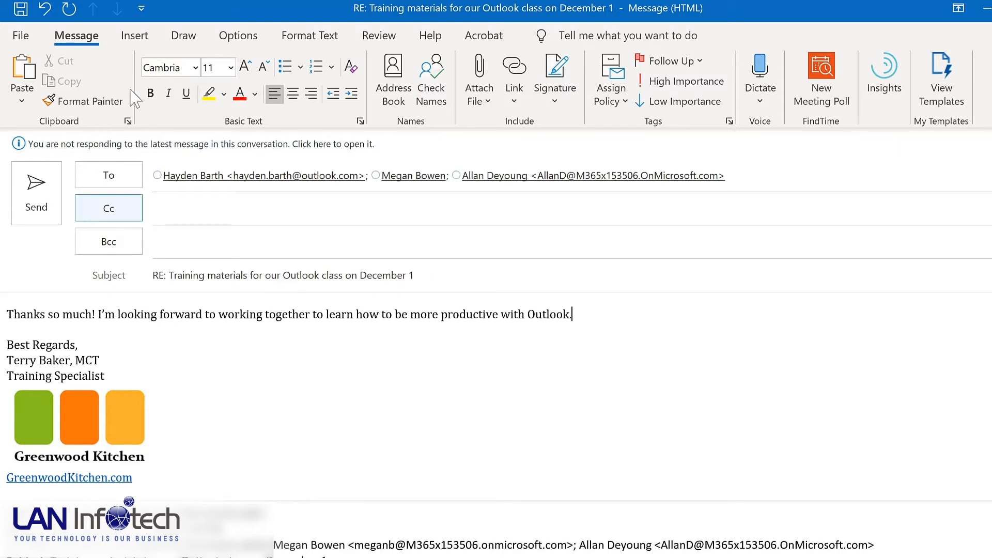
Delay the reply's delivery so that it is not sent before 11/30/2020 at 7:00 AM.
click(246, 43)
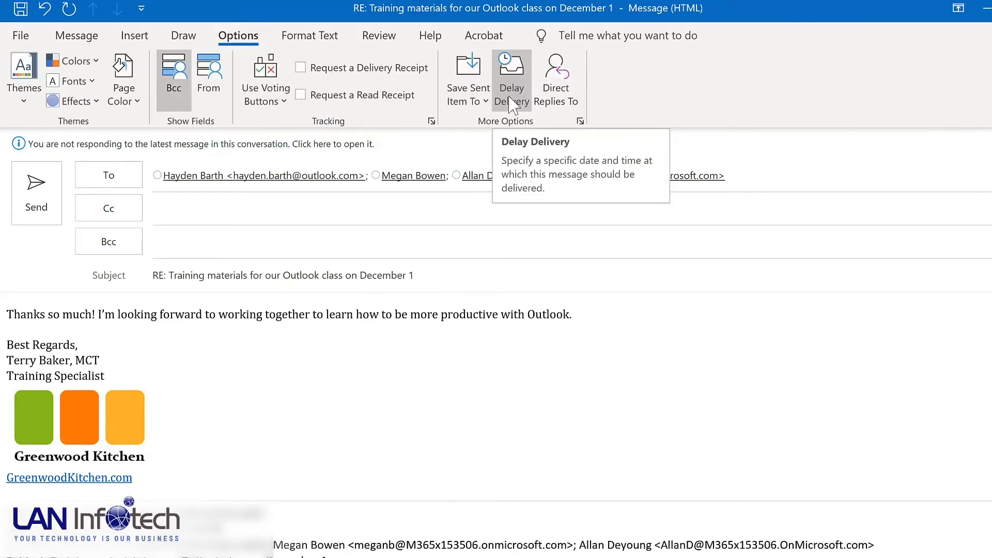
click(511, 103)
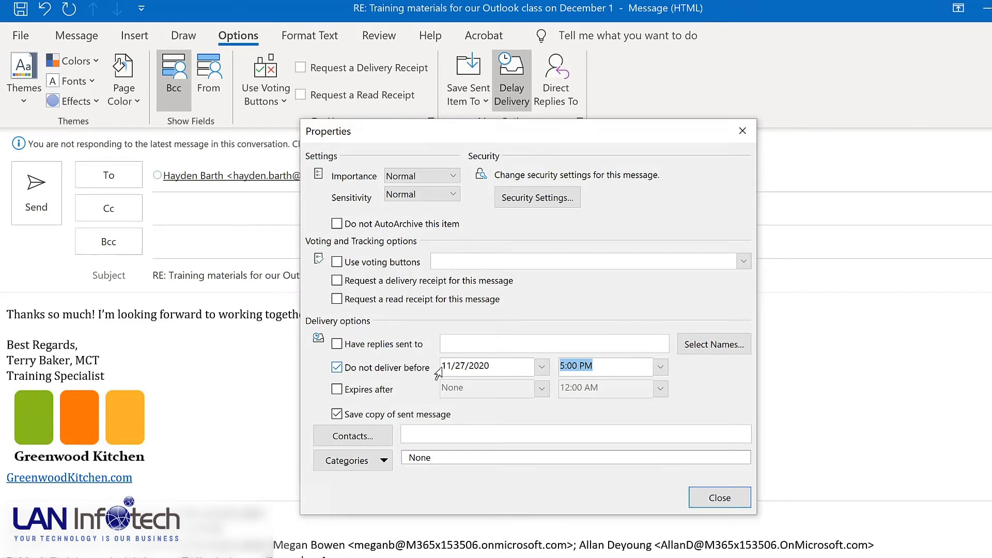
click(542, 367)
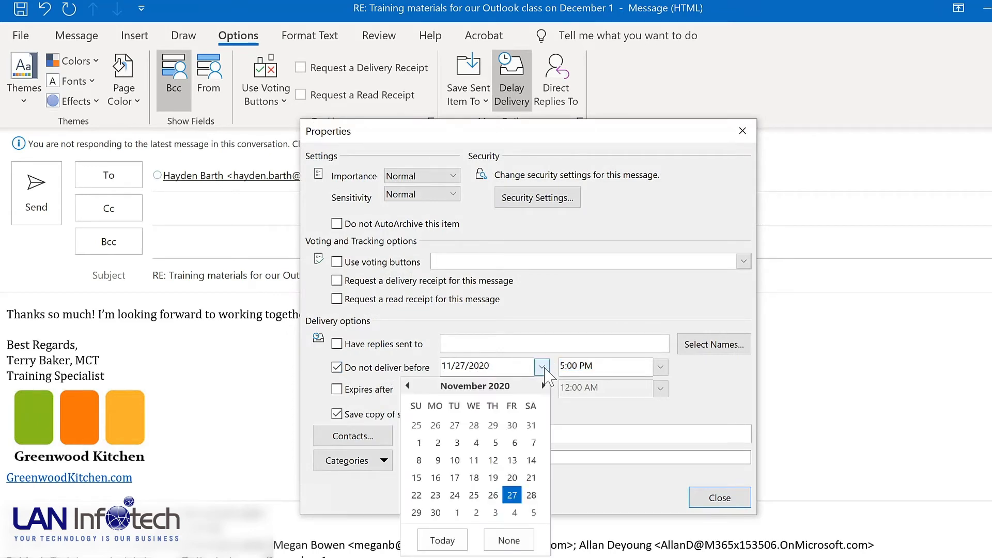
click(437, 512)
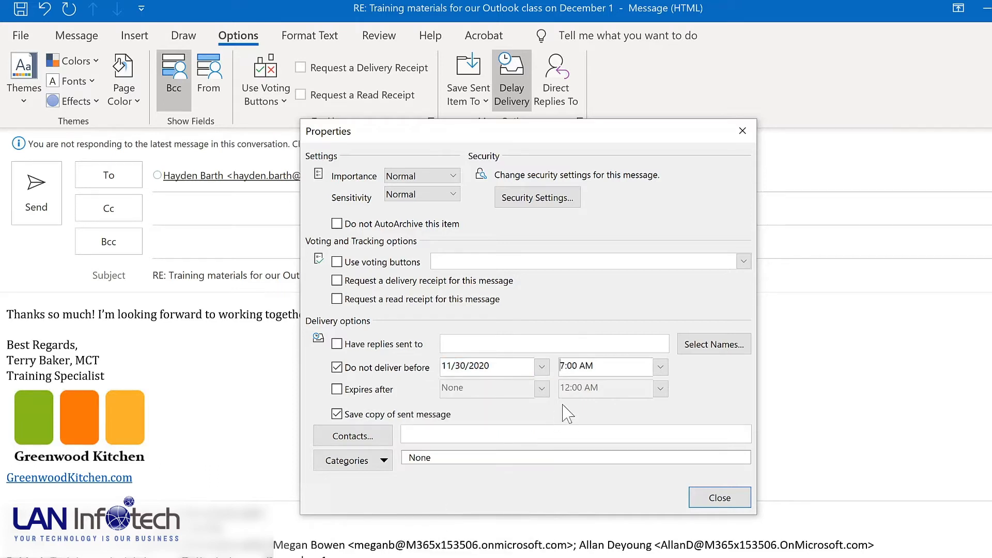
click(726, 504)
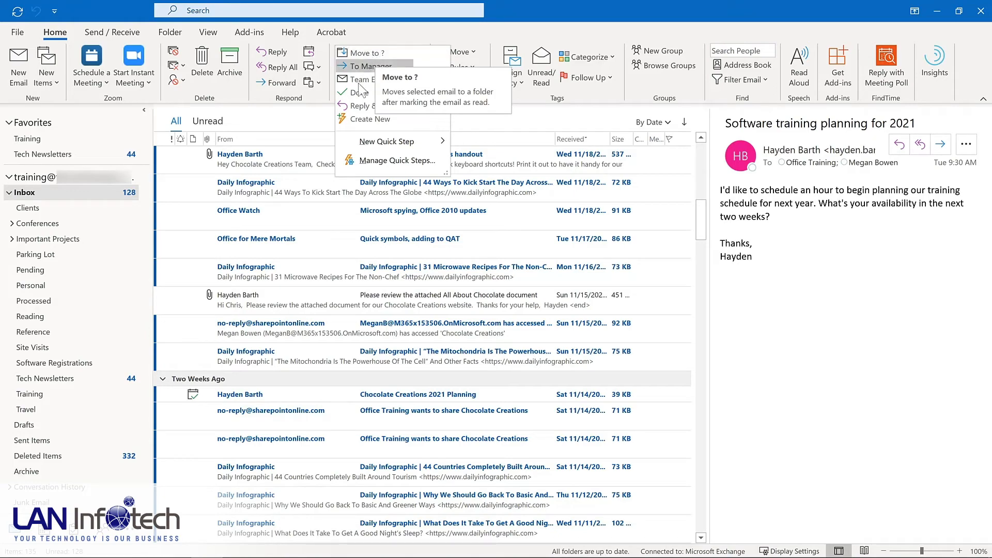
Create a Quick Step named "Tech Newsletters" whose action moves messages to the Tech Newsletters folder.
click(349, 120)
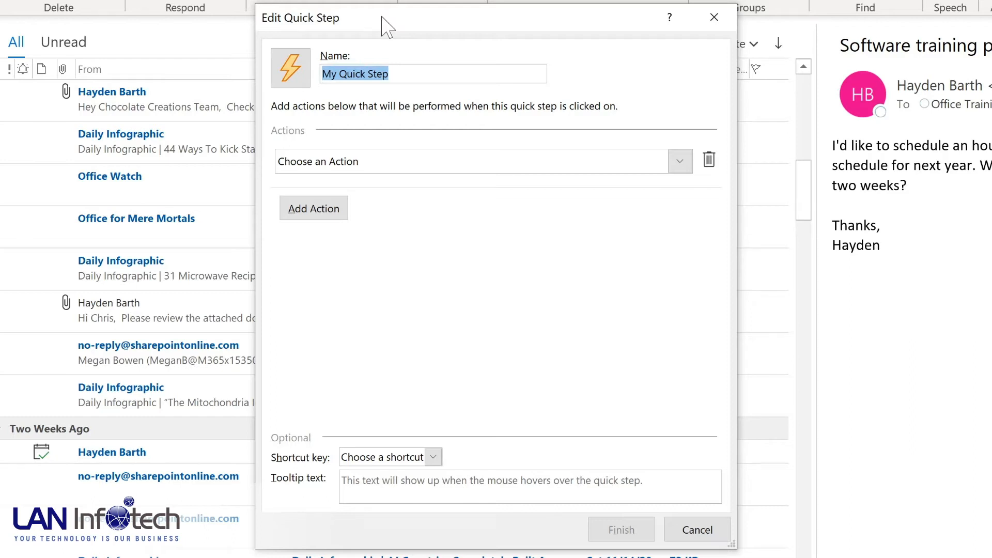
text(Tech Newsletters)
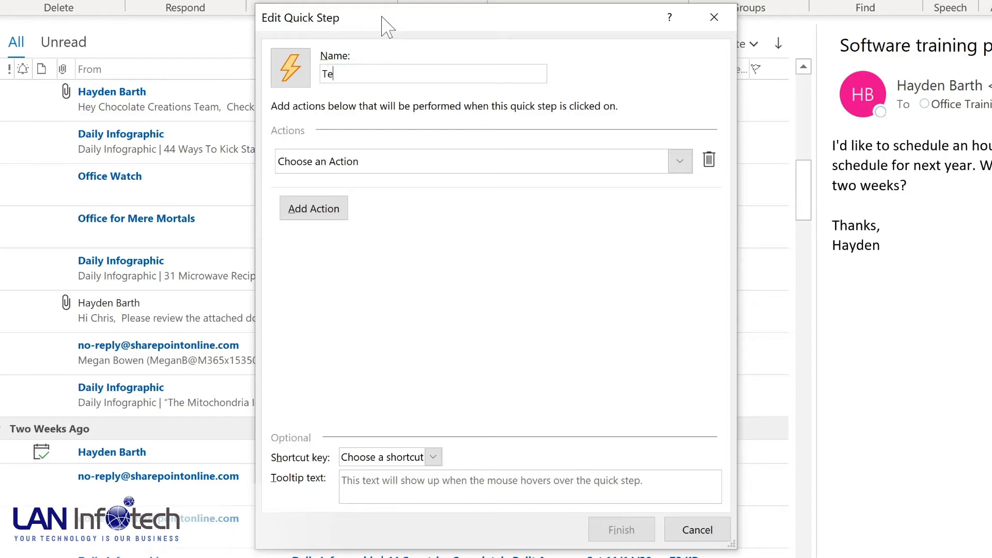
click(679, 165)
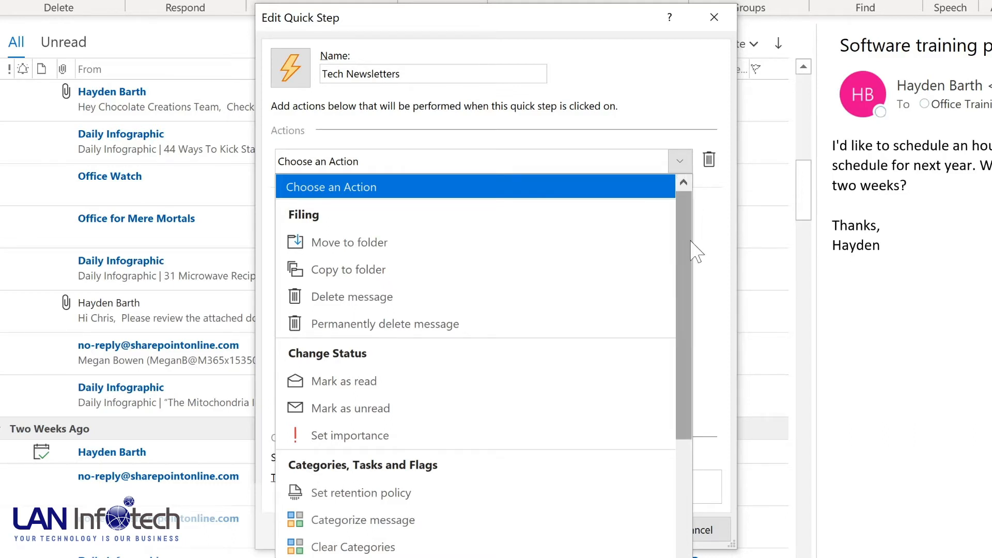
drag(688, 253, 682, 397)
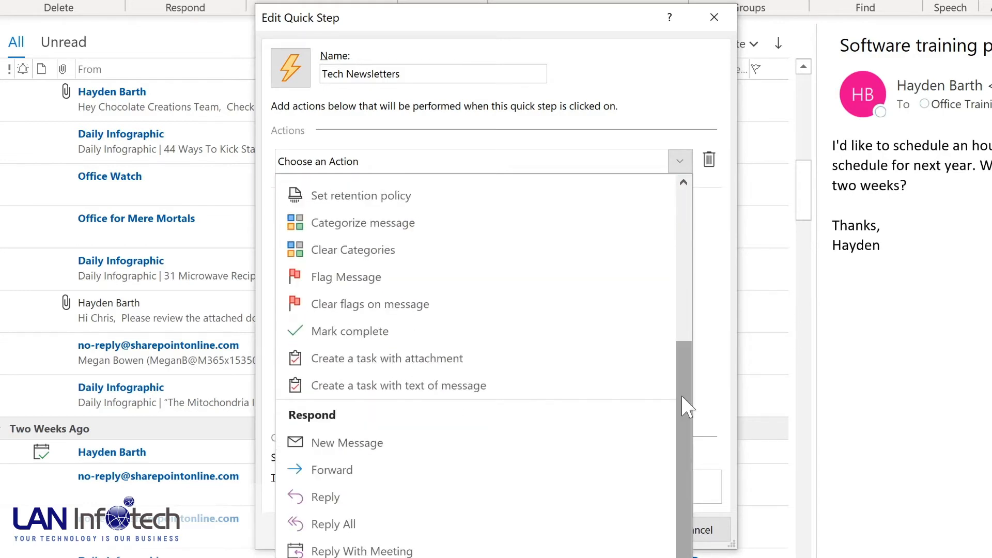
drag(681, 395, 677, 482)
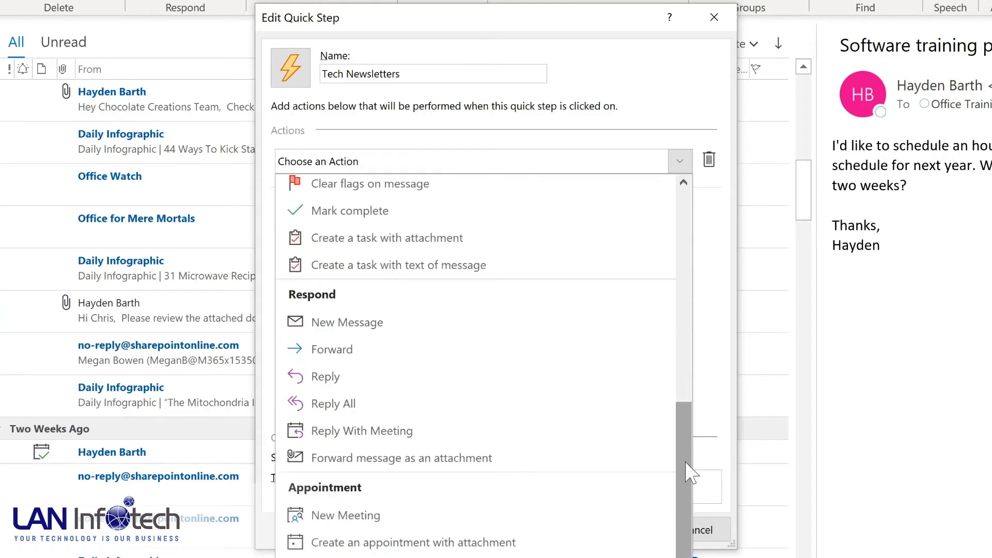
drag(690, 429, 685, 217)
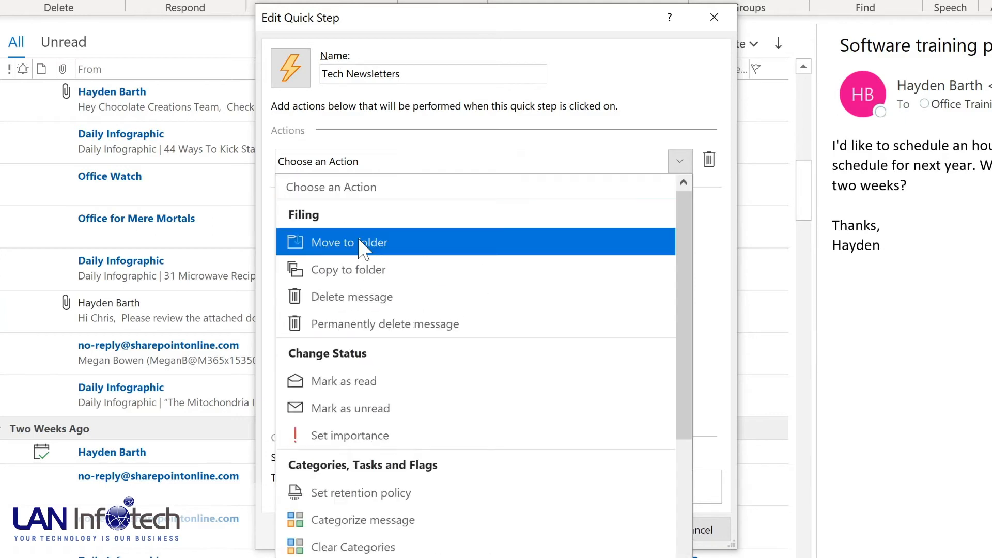
click(359, 240)
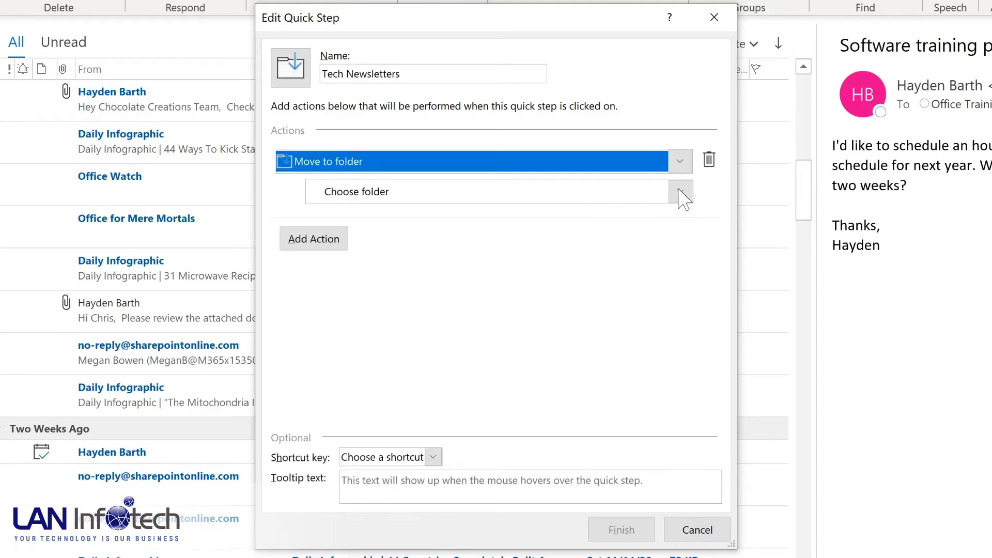
click(680, 192)
click(680, 192)
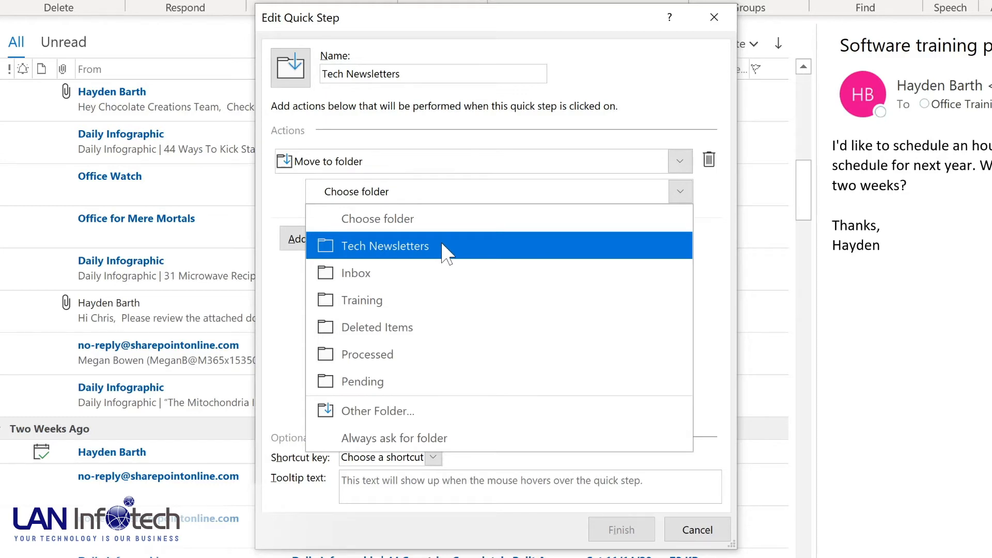
click(453, 246)
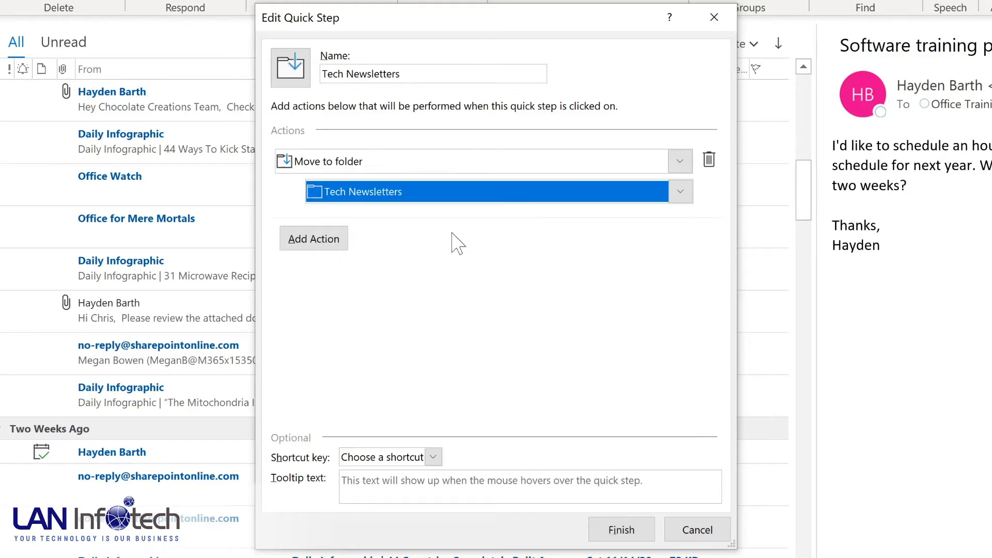
Add a second action to the Quick Step that marks the message as read.
click(310, 240)
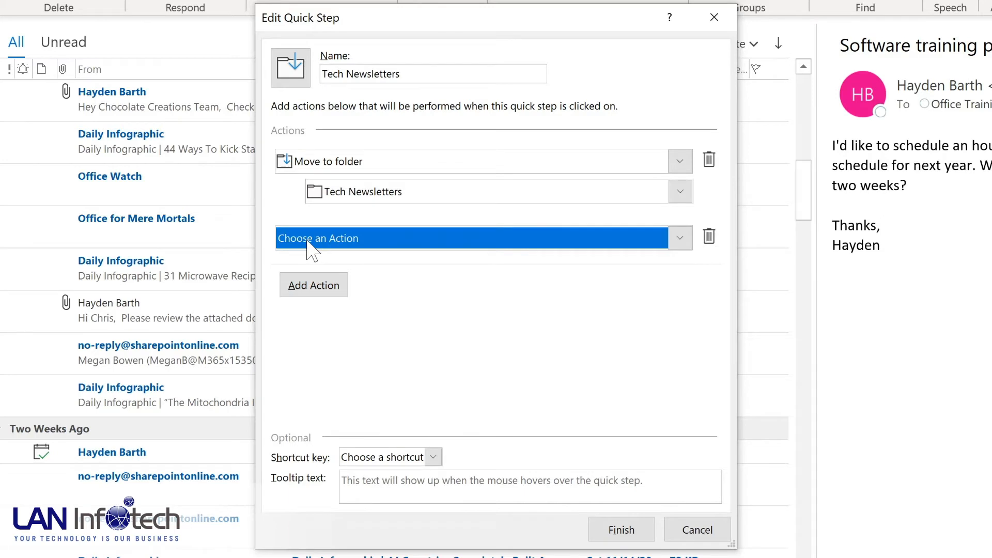
click(345, 237)
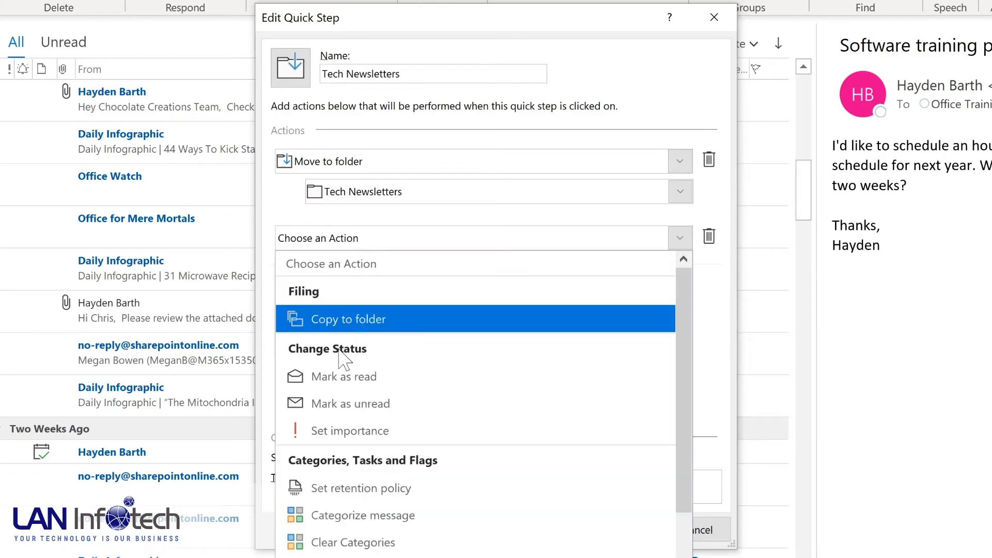
click(342, 375)
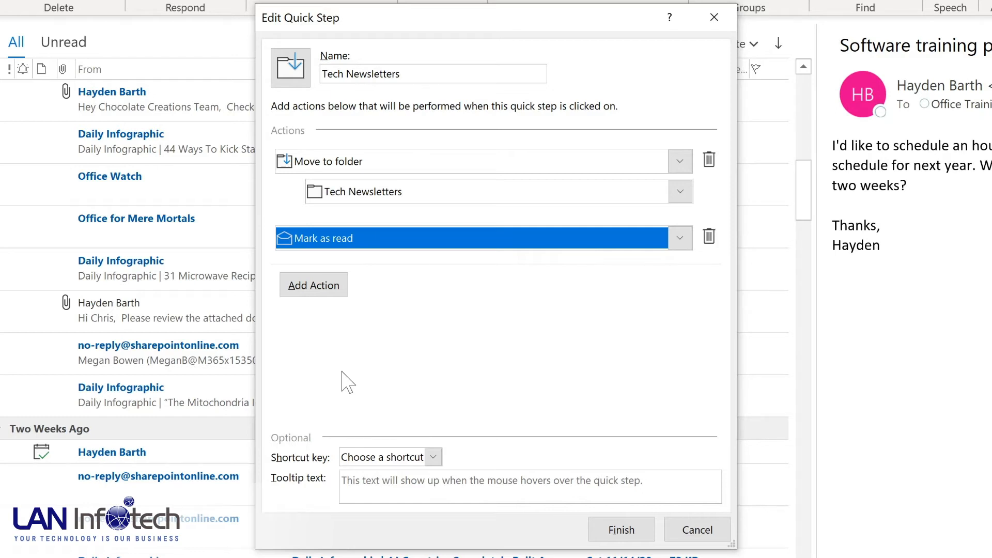
Assign the shortcut CTRL+SHIFT+1 and the tooltip "Move to Tech Newsletter folder" to the Quick Step, and save it.
click(433, 457)
click(392, 496)
click(465, 486)
text(Move to Tech Newsletter folder)
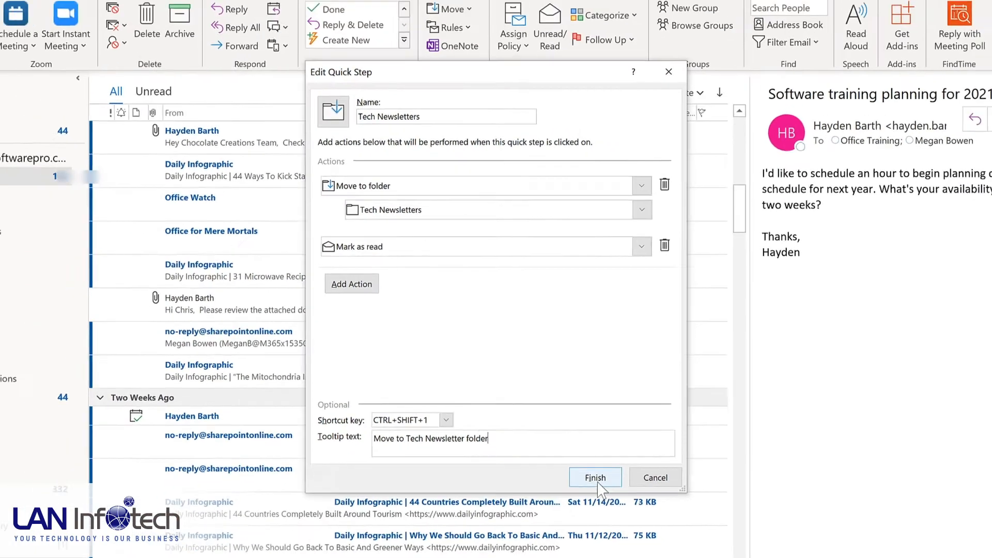
click(596, 478)
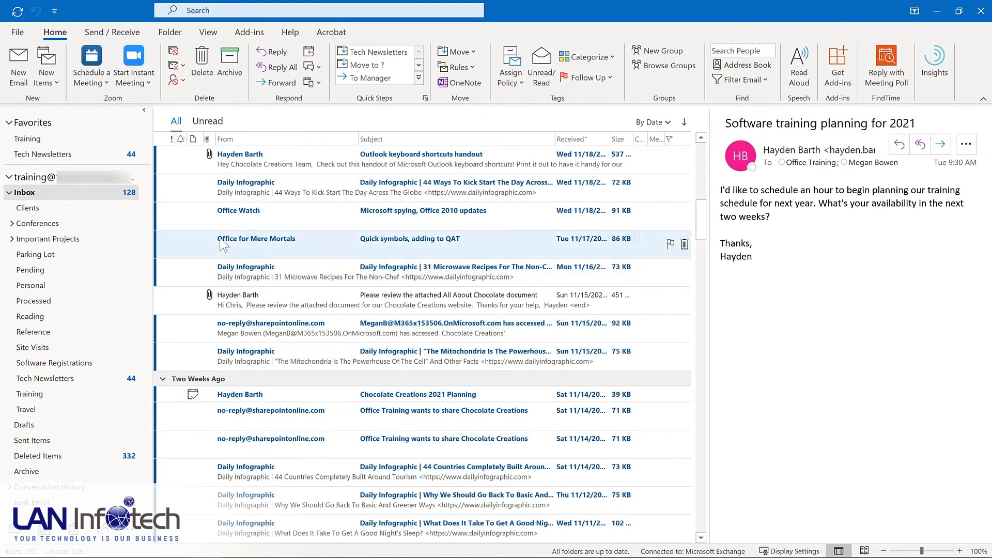
Run the Tech Newsletters Quick Step on the Office Watch and Office for Mere Mortals messages, and open the Tech Newsletters folder.
click(240, 214)
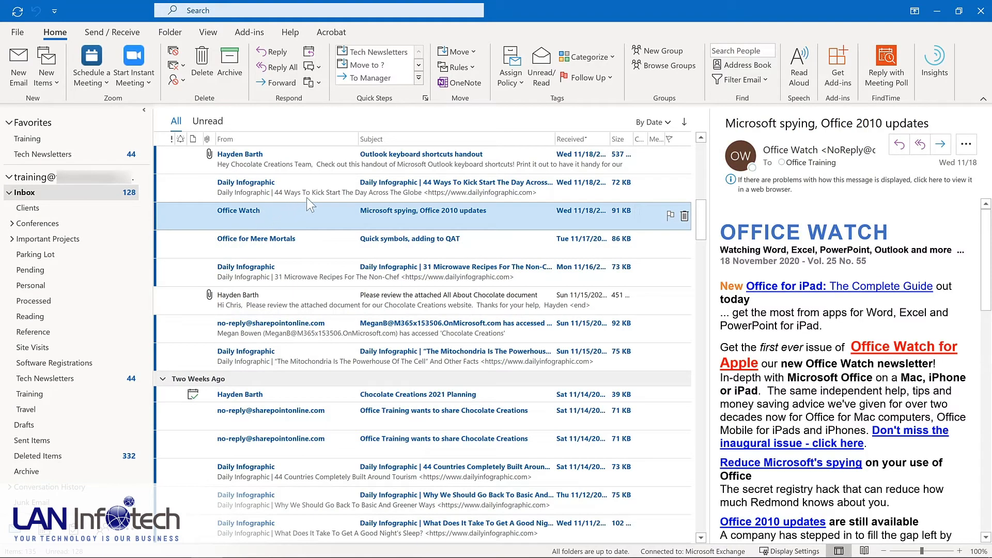
click(392, 52)
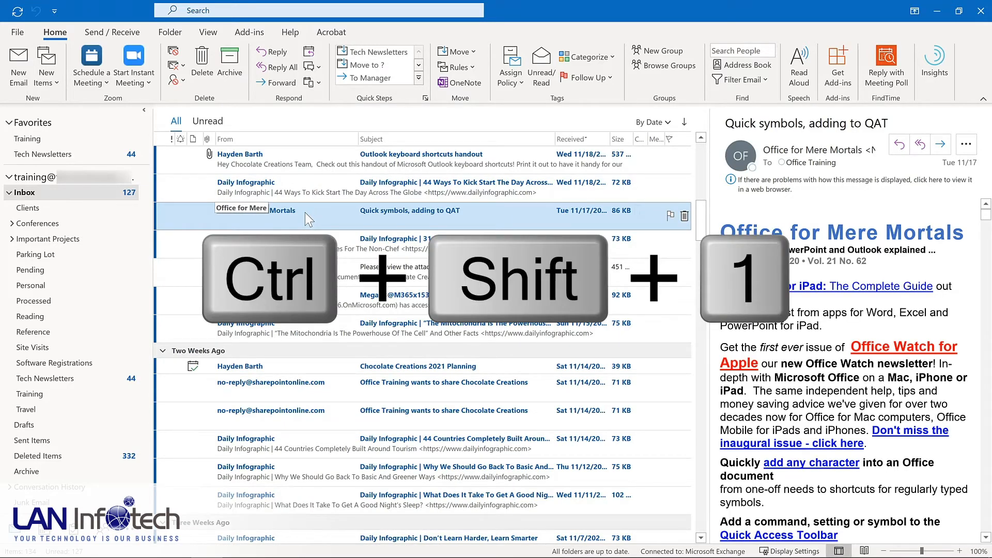
key(ctrl+shift+1)
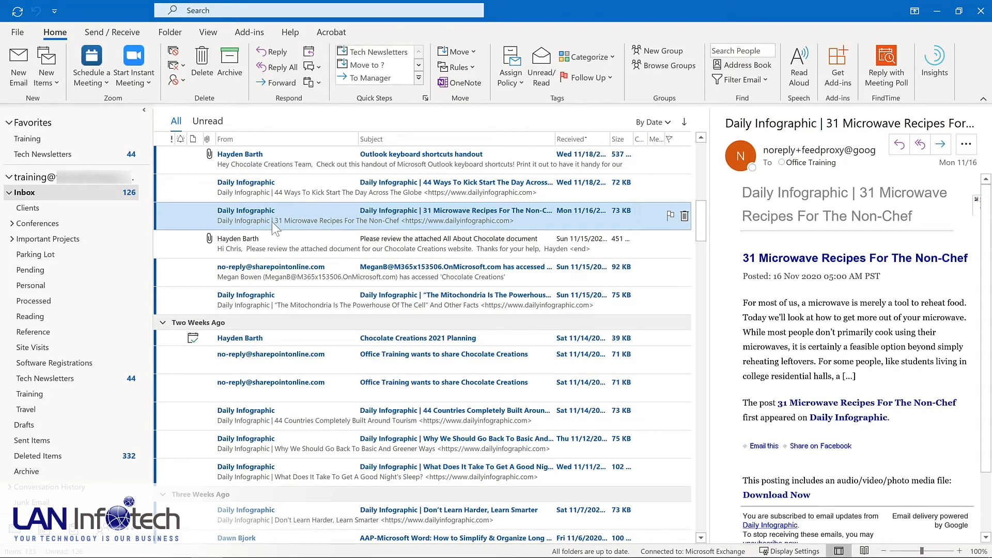
click(83, 380)
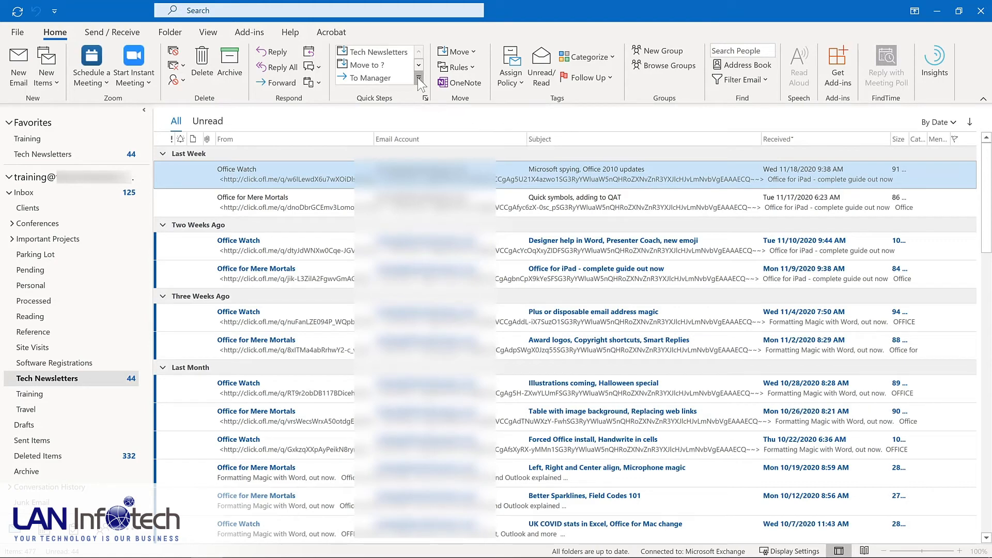
Open the management dialog for the existing Quick Steps.
click(418, 77)
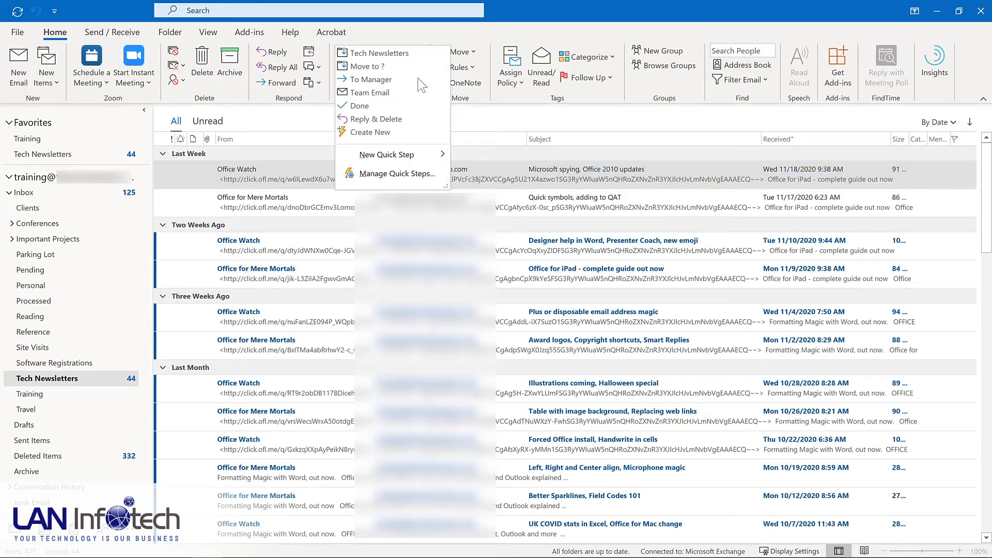
click(380, 174)
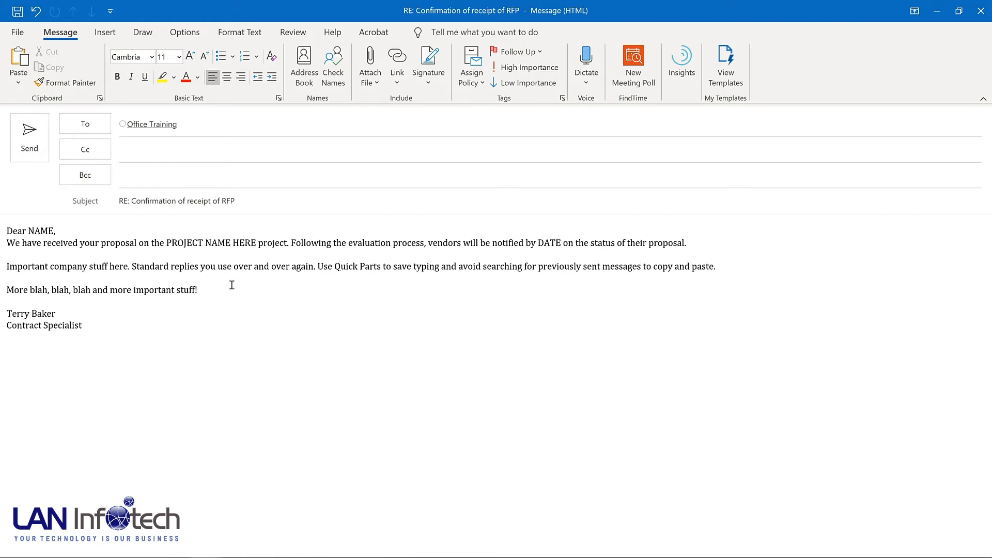
Start saving the entire text of the RFP receipt reply to the Quick Part gallery under the name "Proposal response".
key(ctrl+a)
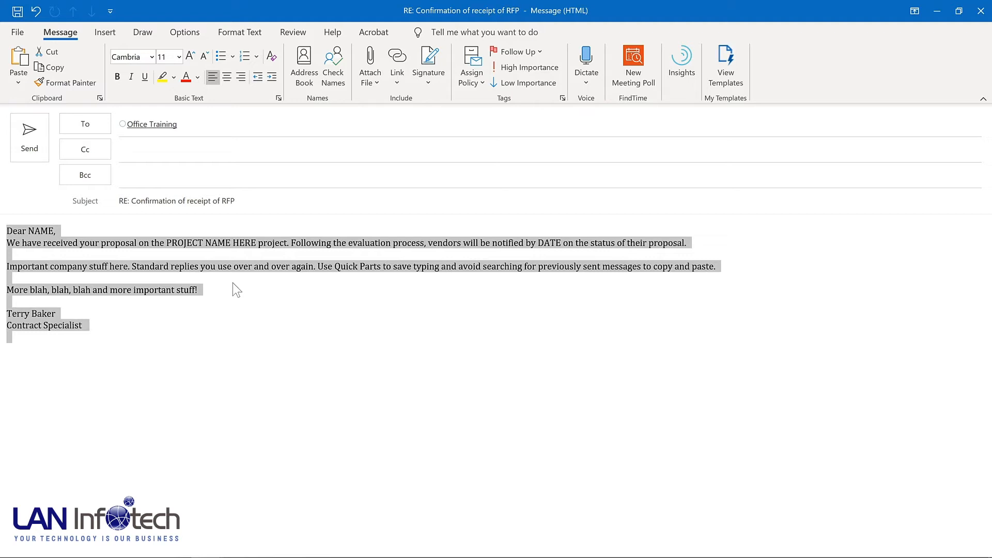
click(103, 32)
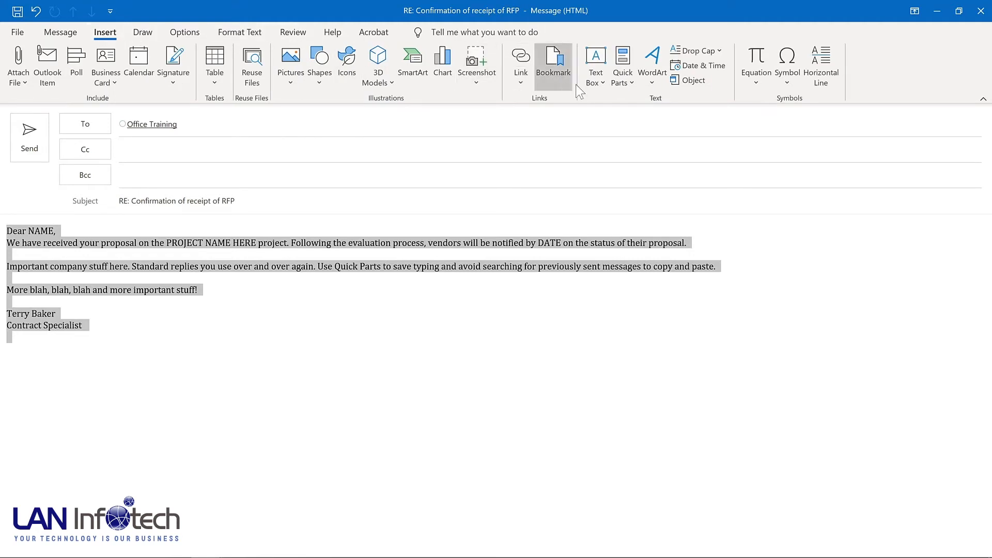
click(634, 88)
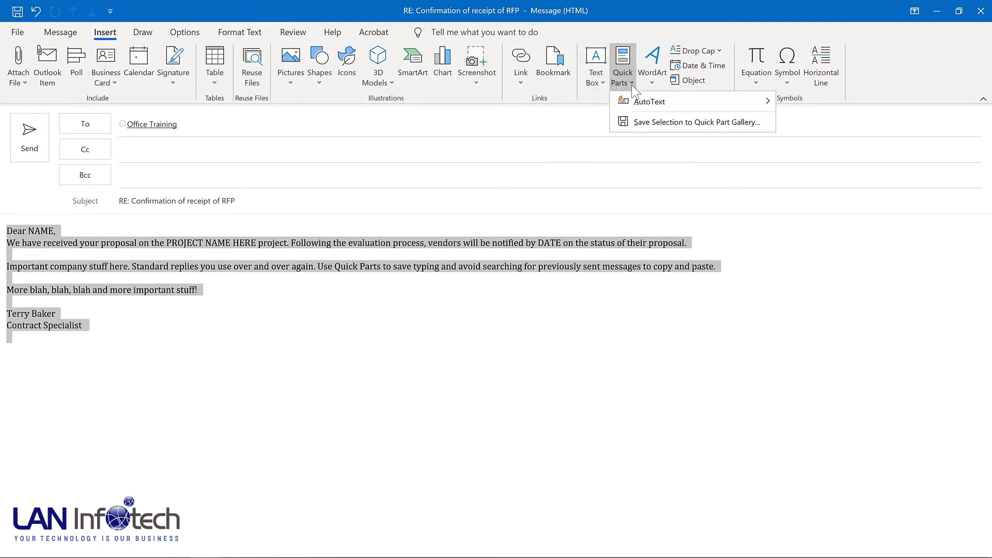
click(647, 120)
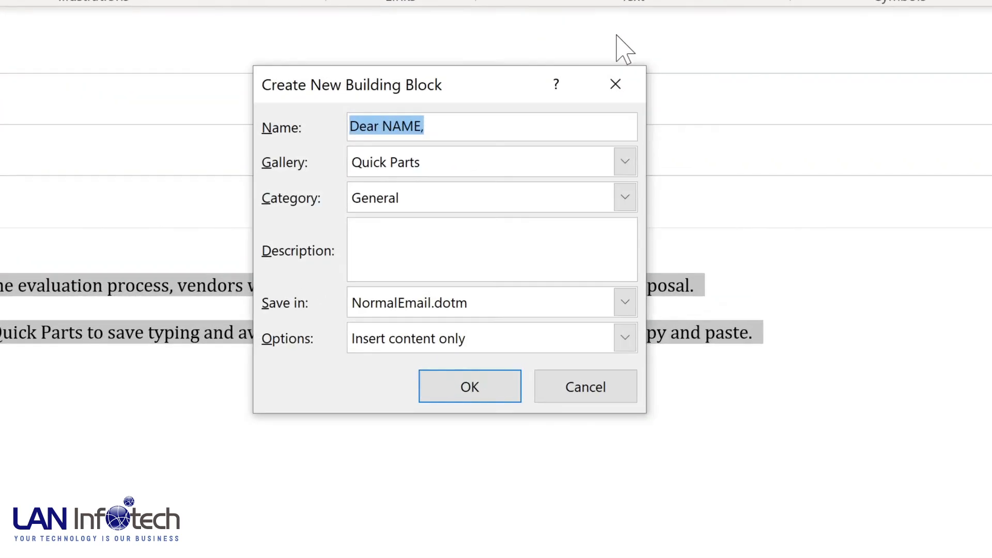
text(Proposal response)
Create a new category named "Proposals" for the building block.
click(625, 197)
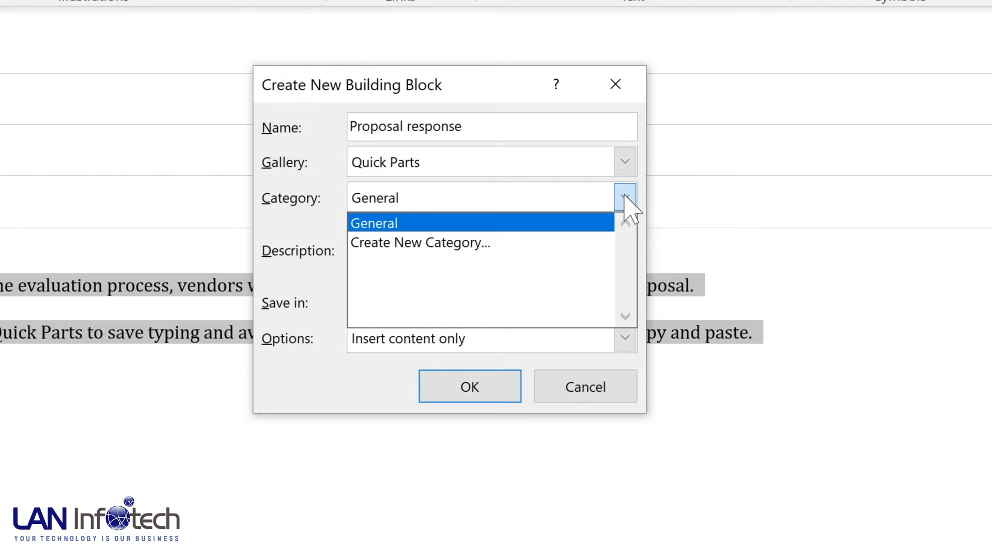
click(420, 242)
text(Pro)
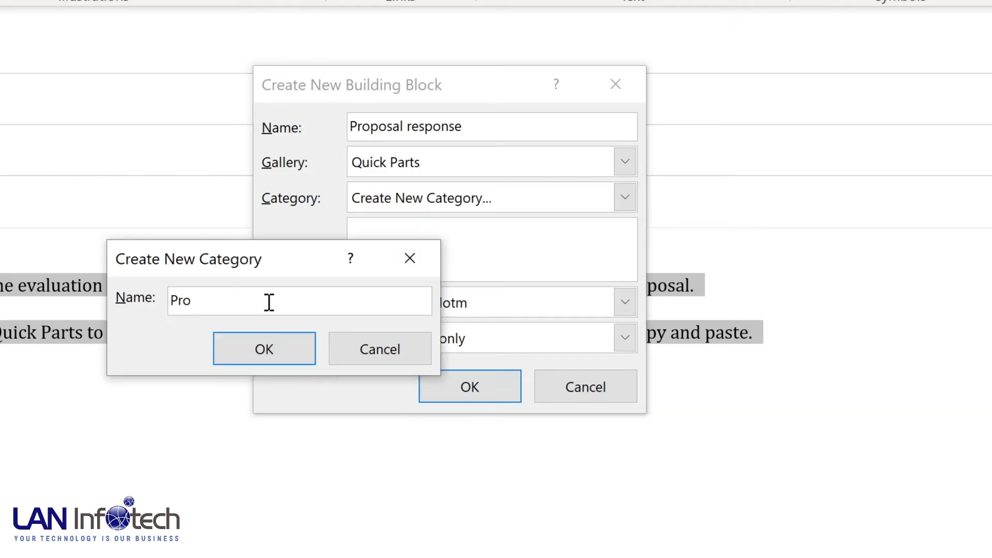
text(posals)
key(Return)
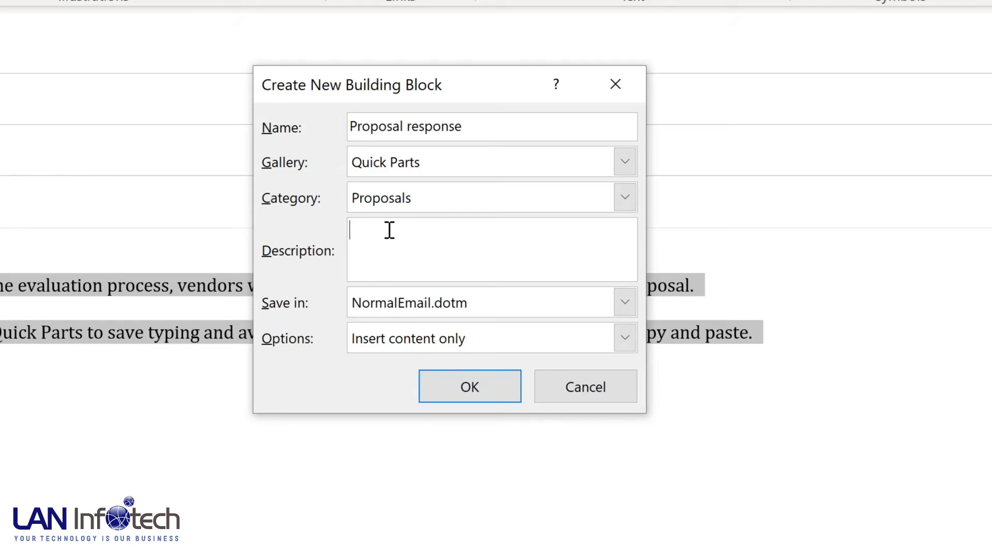
Describe the building block as "Response to project proposals", keep the Insert content only option, and save it.
text(Response to project proposals)
click(625, 339)
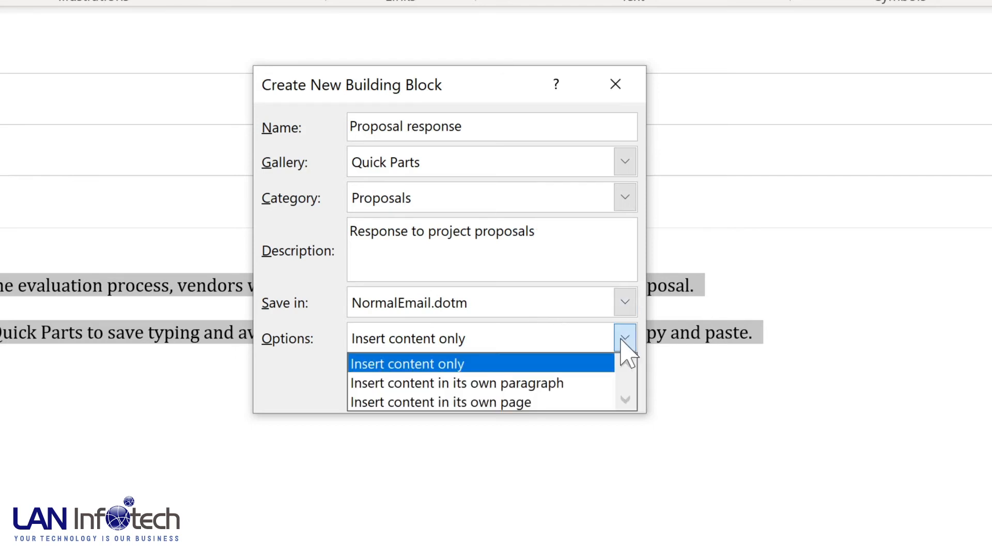
click(622, 342)
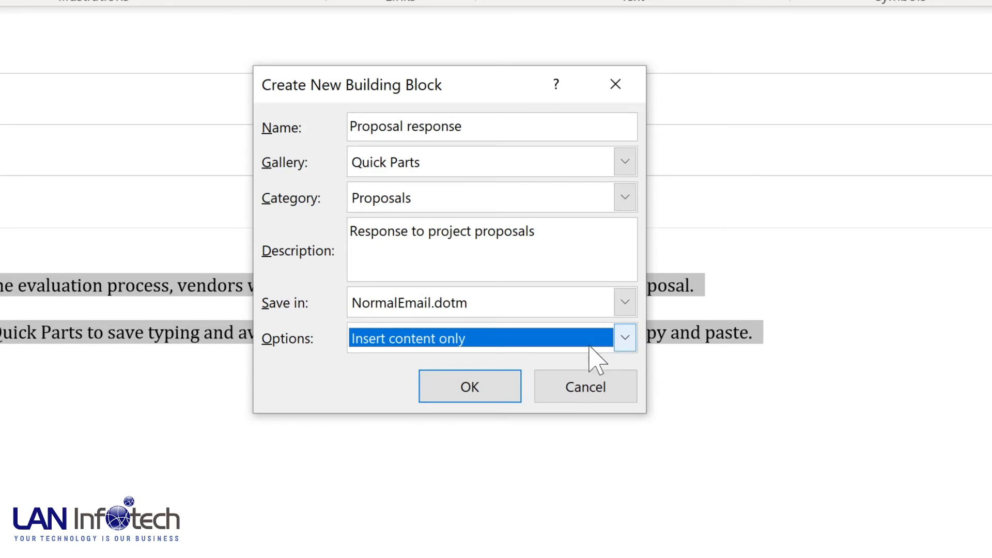
click(468, 388)
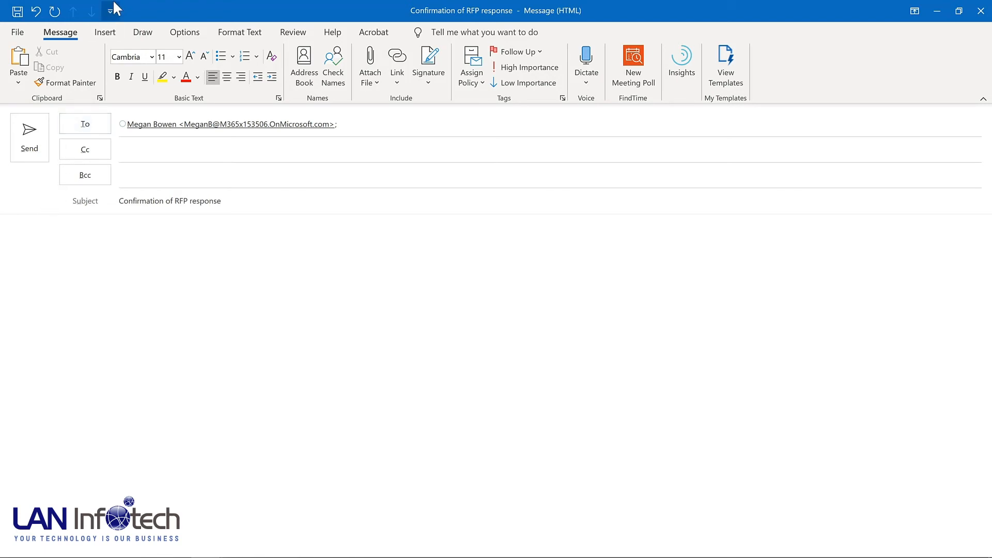
Insert the Proposal response Quick Part into the body of the "Confirmation of RFP response" message.
click(107, 35)
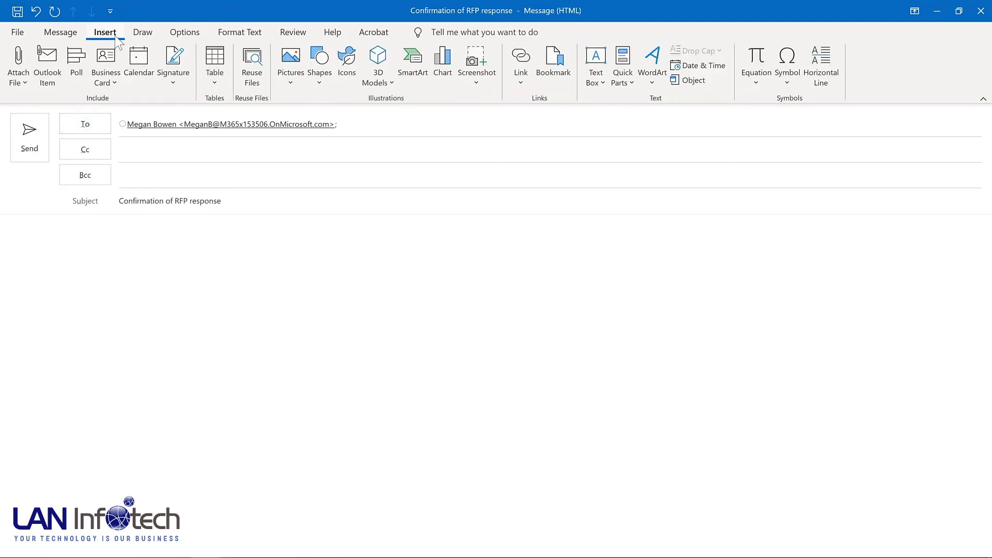
click(622, 83)
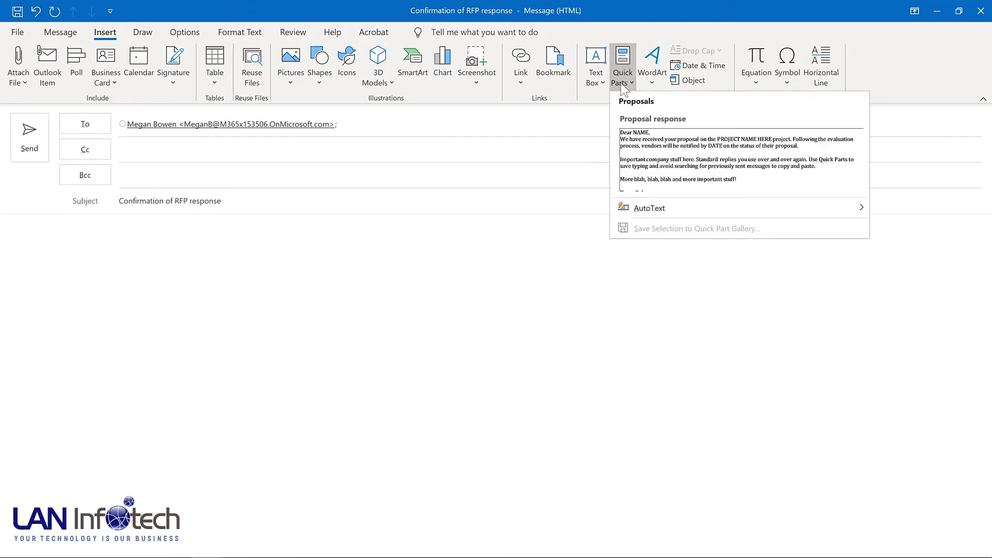
click(666, 151)
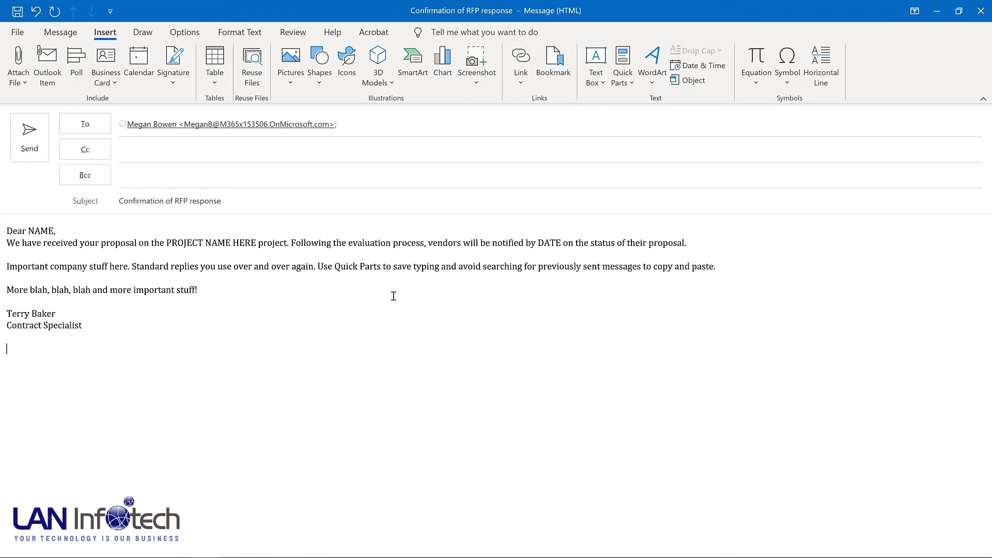
Open the building block organizer from the saved Proposal response Quick Part.
click(622, 75)
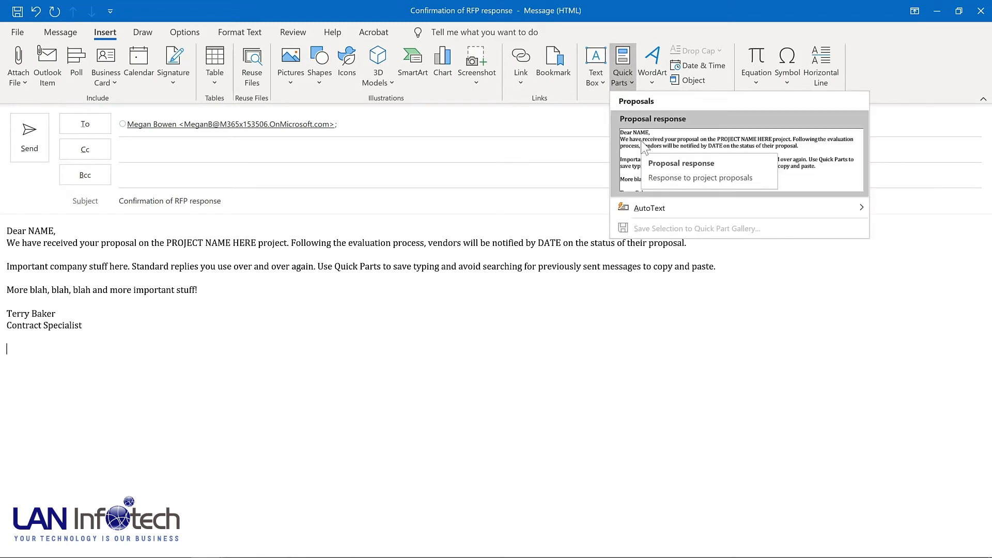
right_click(644, 147)
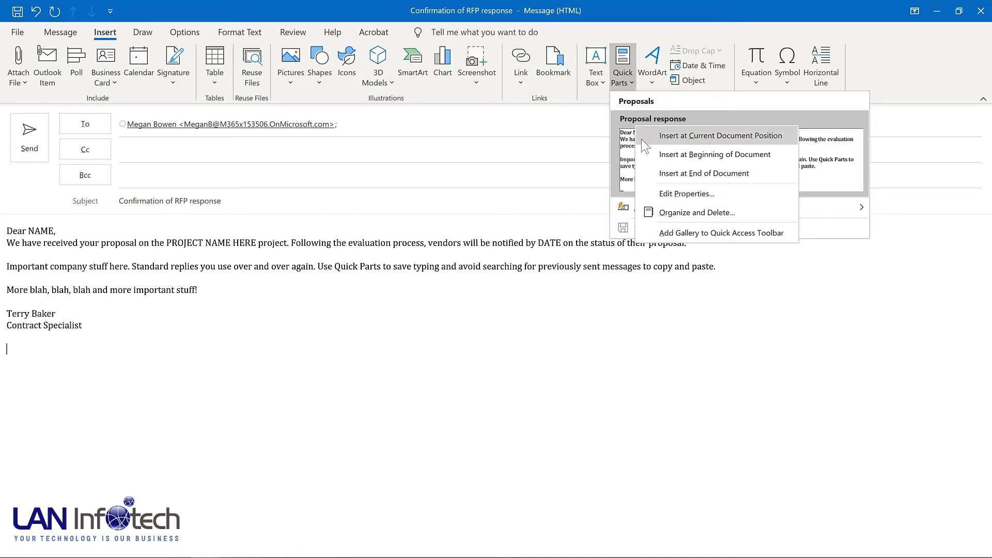
click(666, 210)
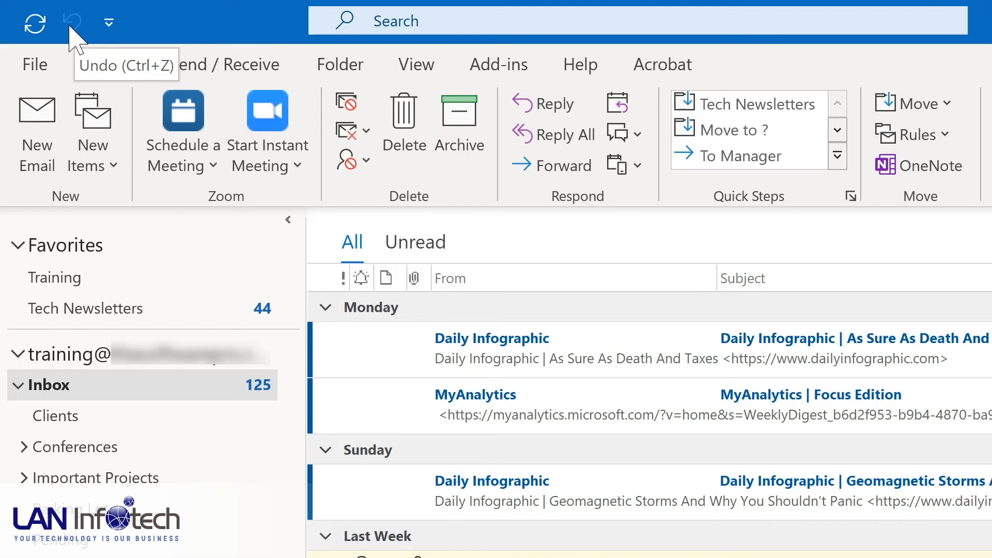
Add the Reply, Reply All and Forward commands to the main window's Quick Access Toolbar.
click(109, 23)
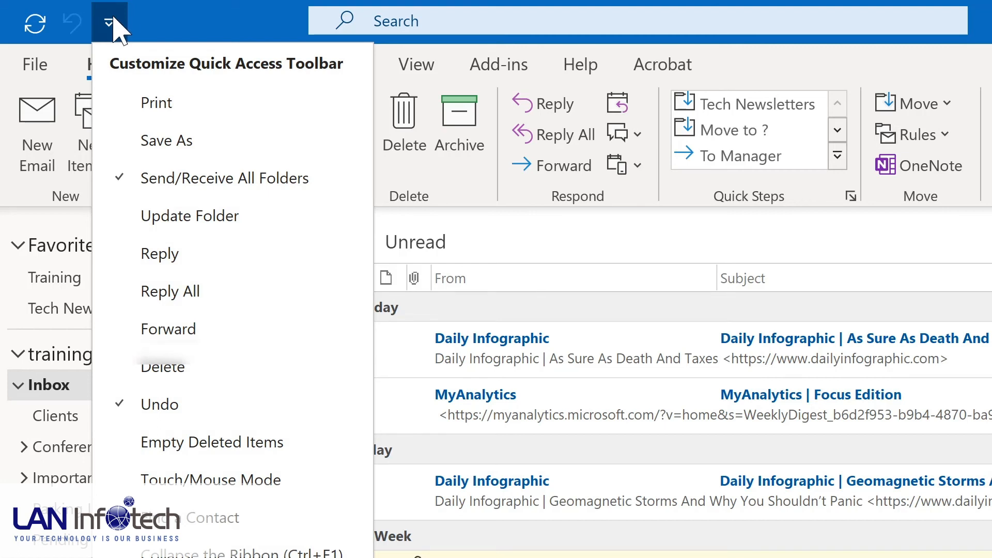
click(155, 253)
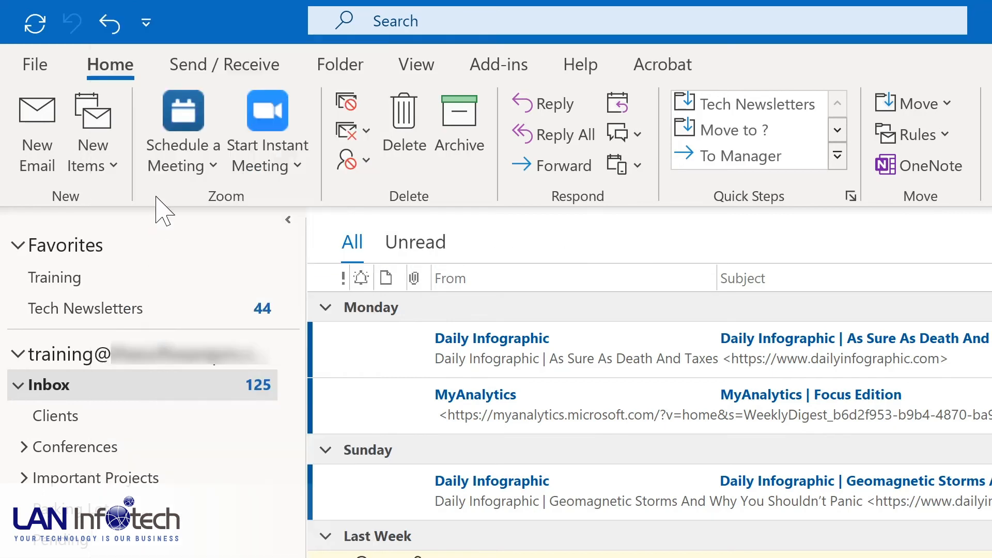
click(148, 24)
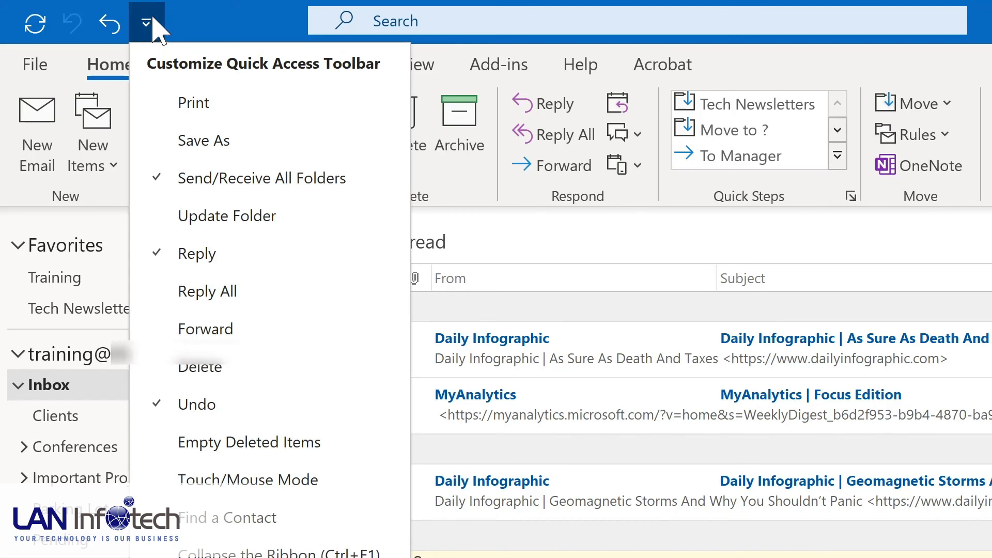
click(185, 293)
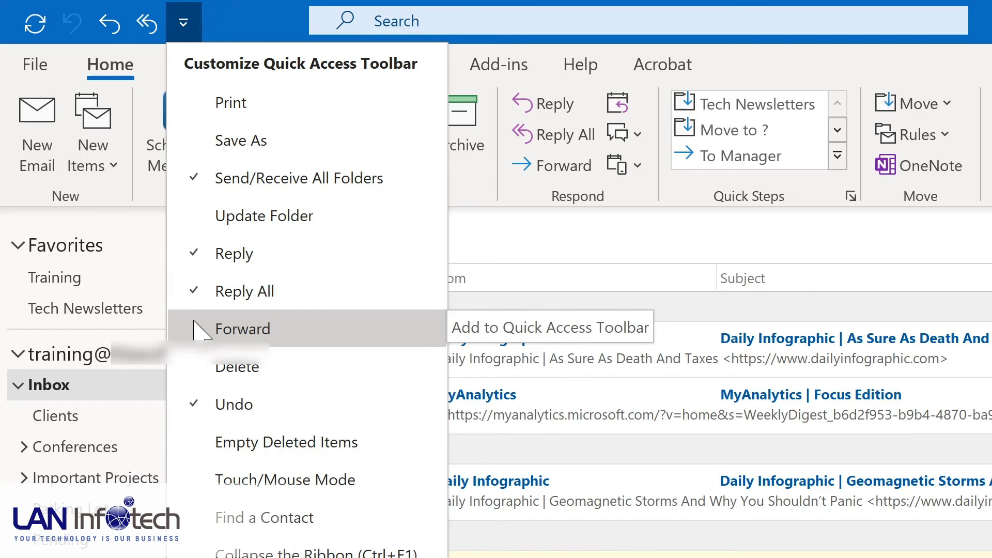
click(195, 324)
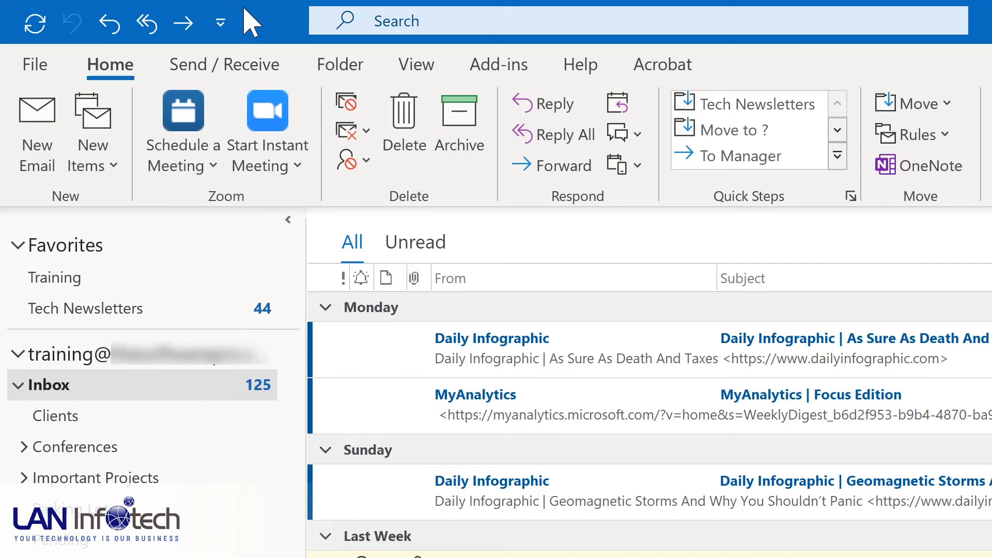
Start a new email message and add the Quick Parts command to its Quick Access Toolbar.
key(ctrl+n)
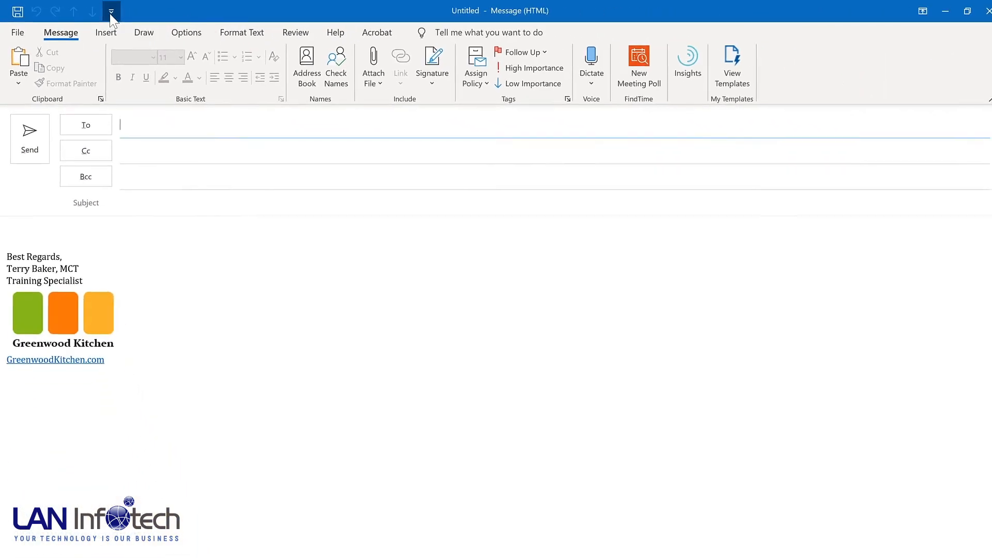
click(111, 12)
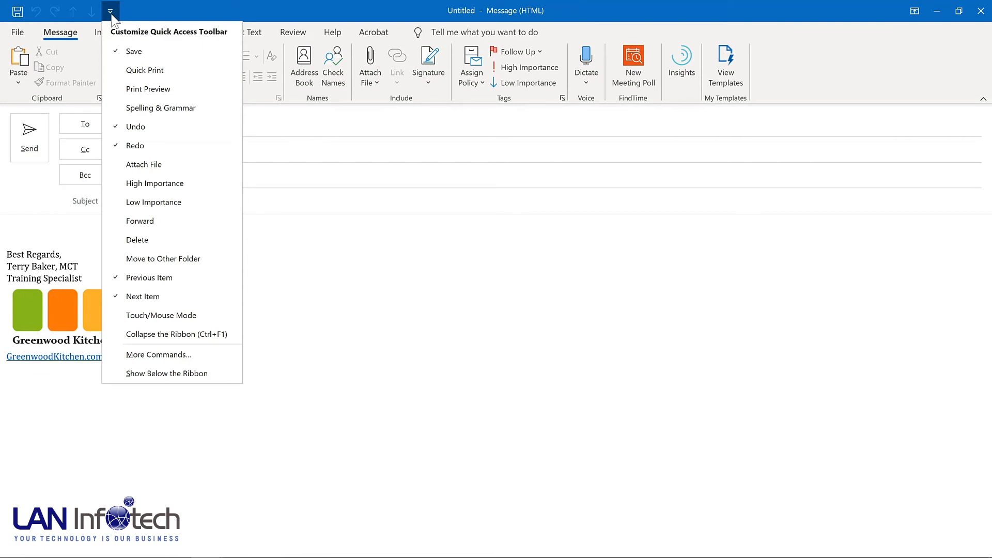
click(110, 13)
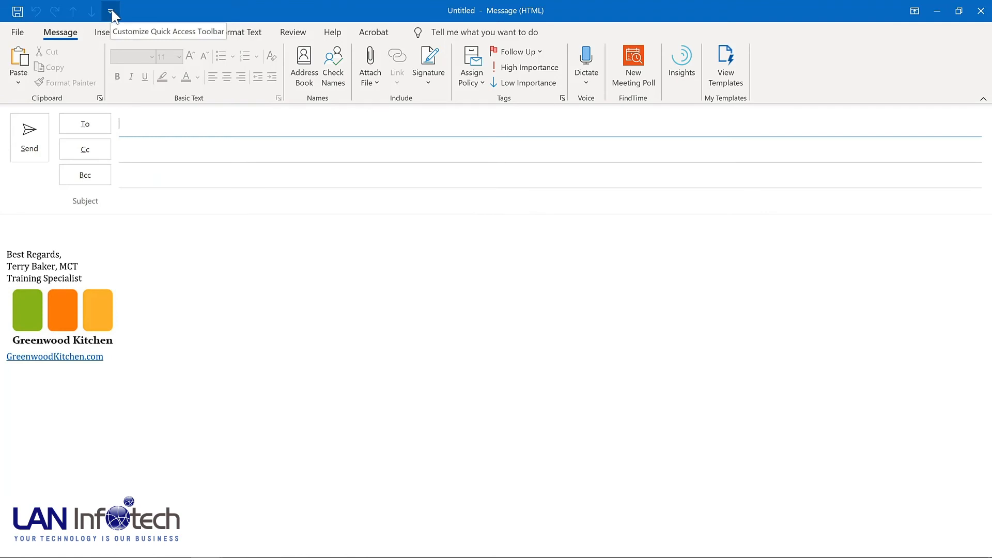
click(39, 220)
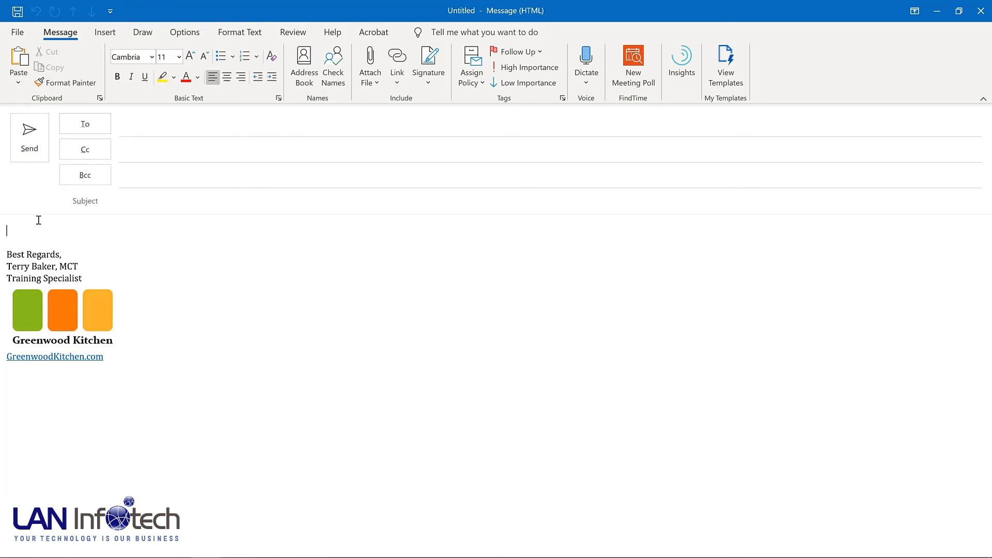
click(103, 36)
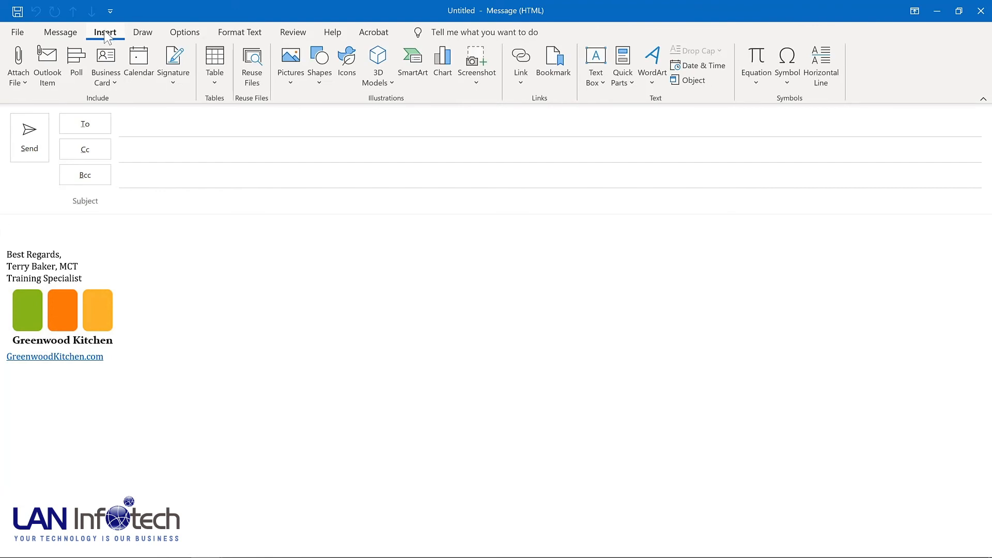
right_click(622, 60)
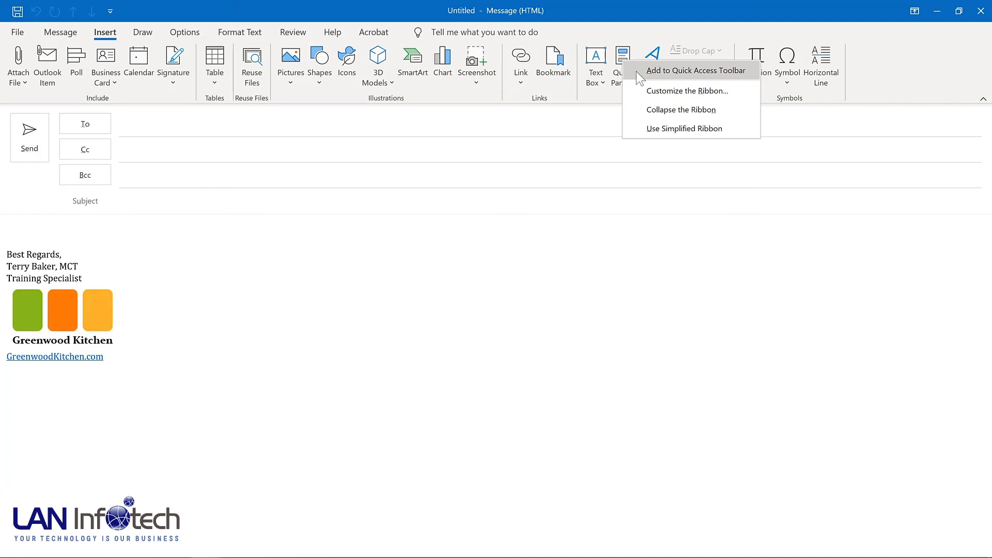
click(640, 79)
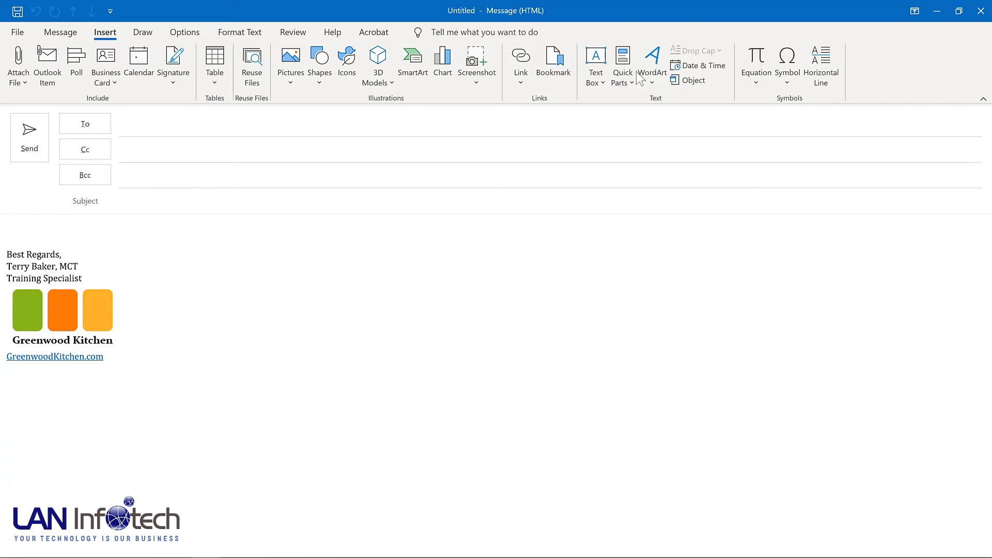
Add the Delay Delivery command to the new message's Quick Access Toolbar.
click(186, 34)
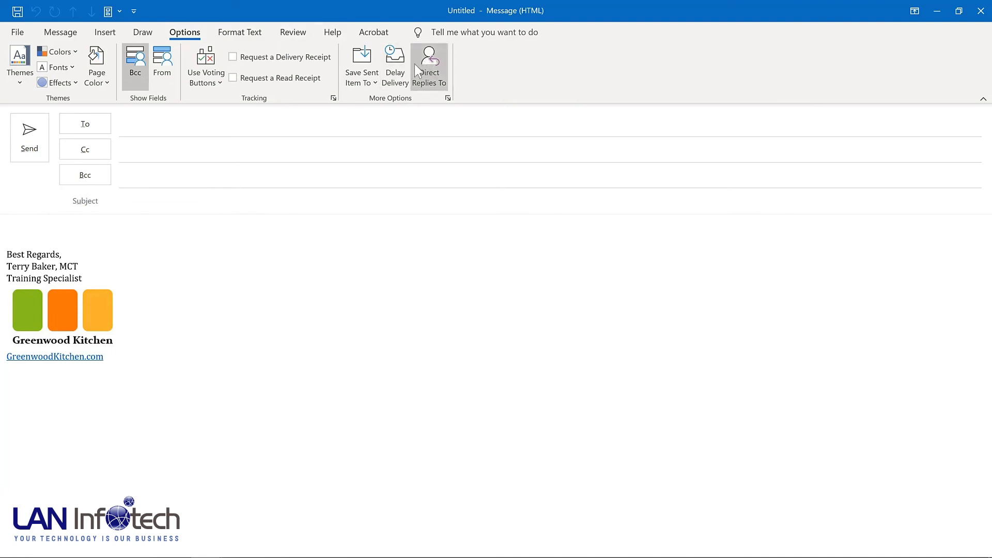
right_click(402, 70)
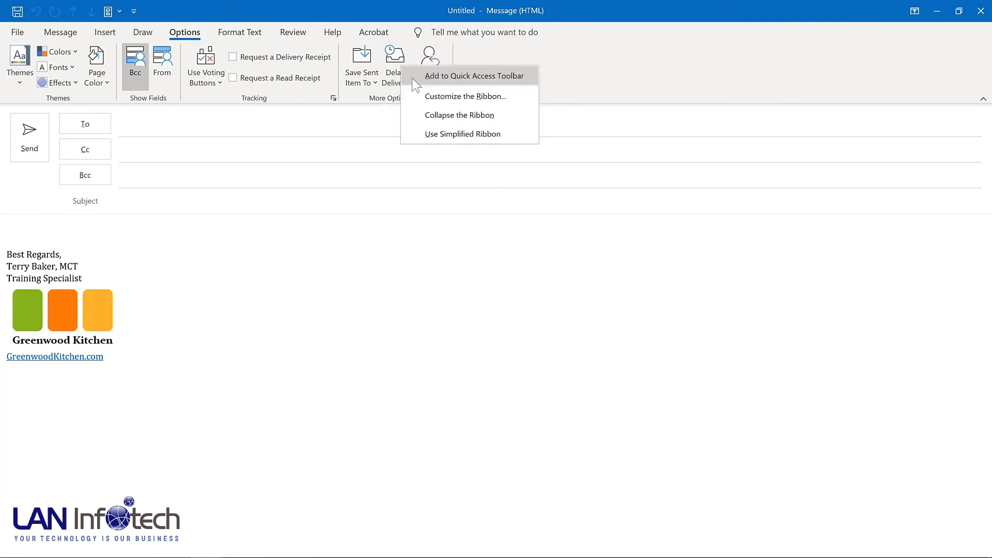
click(414, 73)
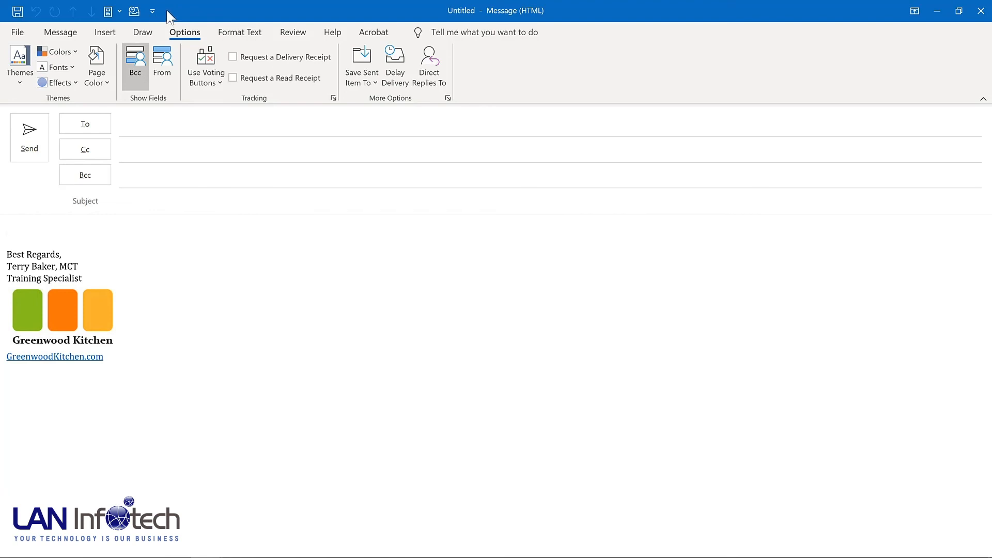
Show the Quick Access Toolbar below the ribbon and open the main window's full toolbar customization settings.
click(153, 11)
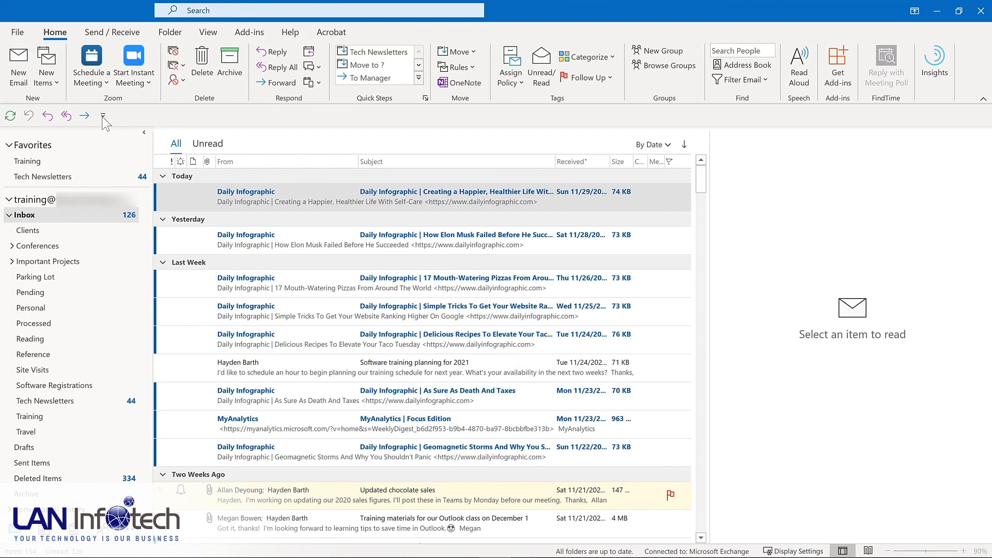
click(103, 117)
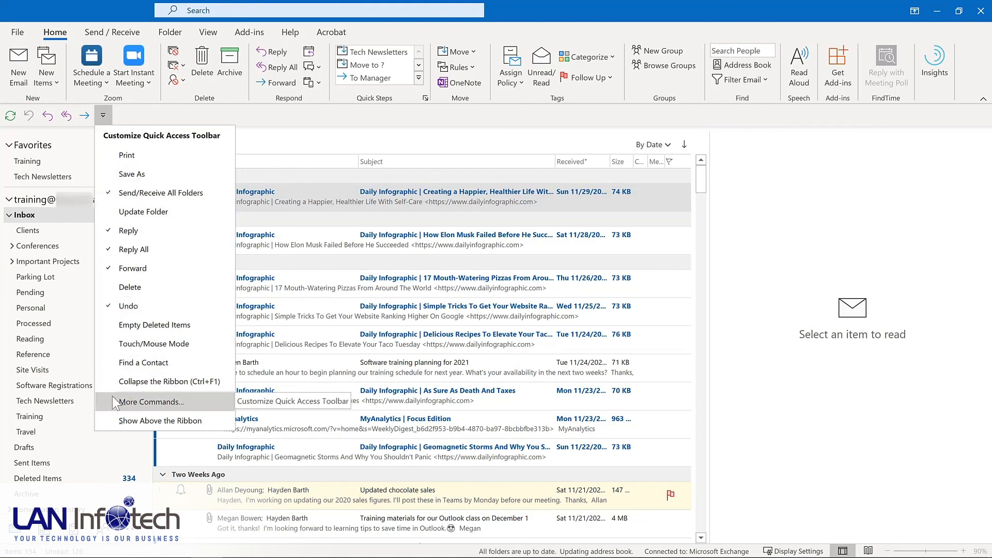
right_click(61, 119)
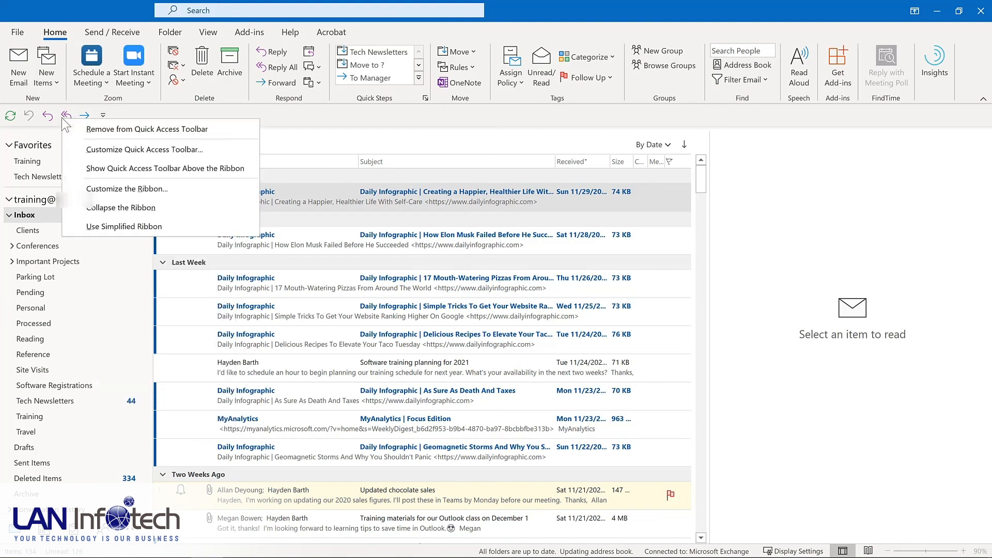
click(80, 147)
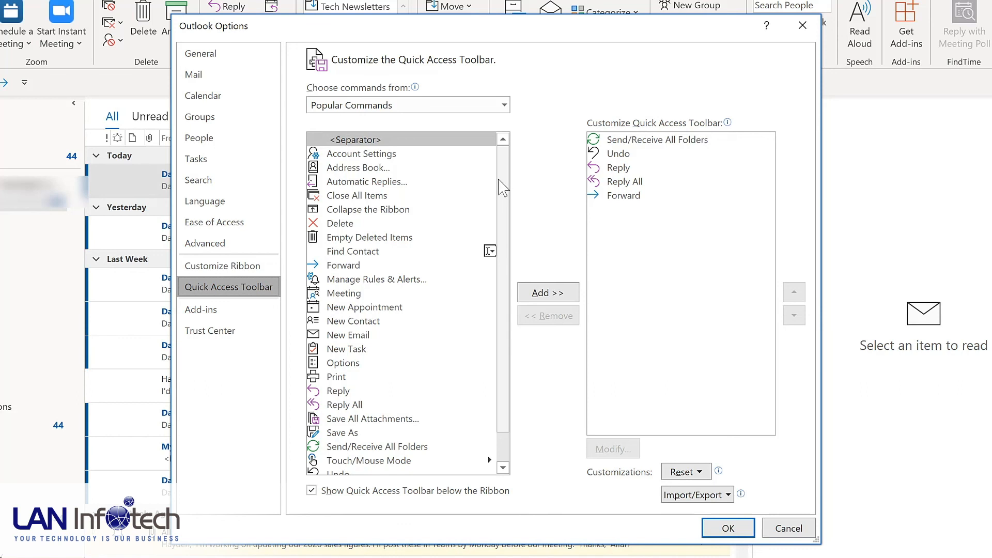
Add Manage Rules & Alerts, Meeting, New Email and New Task to the Quick Access Toolbar commands.
click(373, 282)
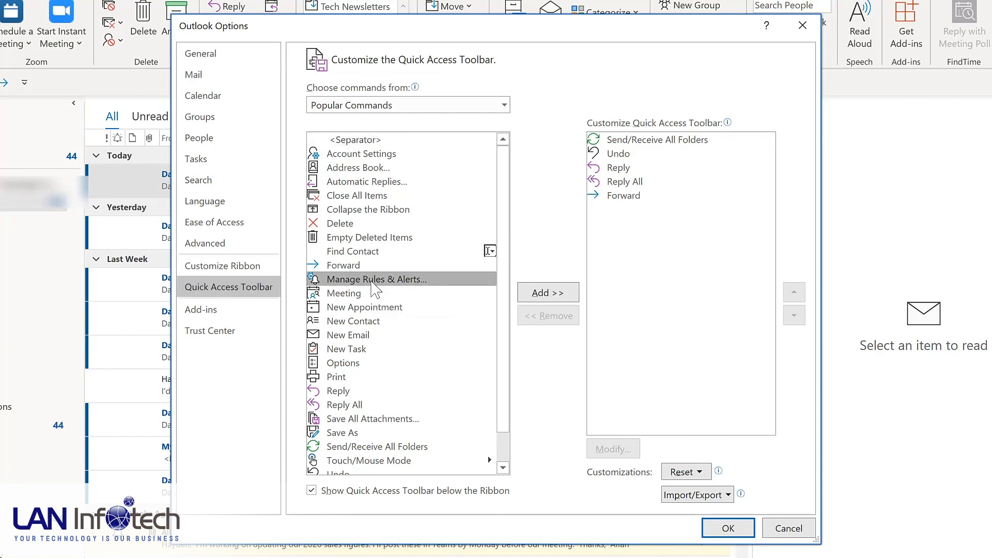
click(551, 294)
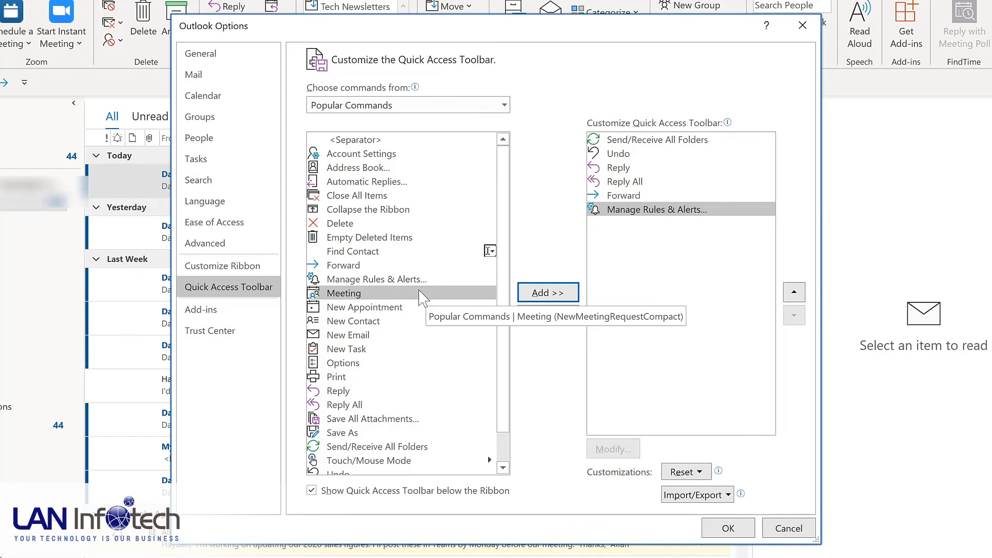
click(541, 293)
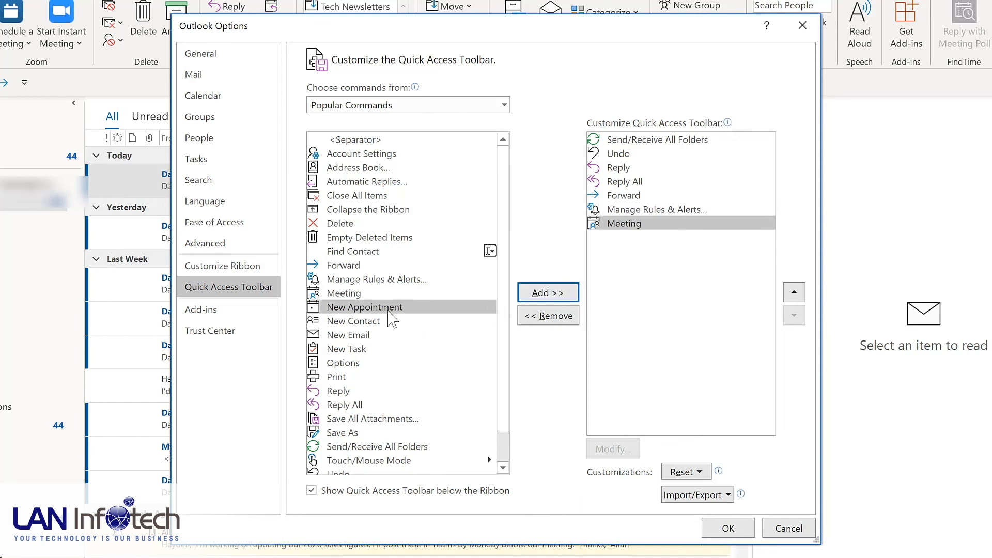
click(355, 337)
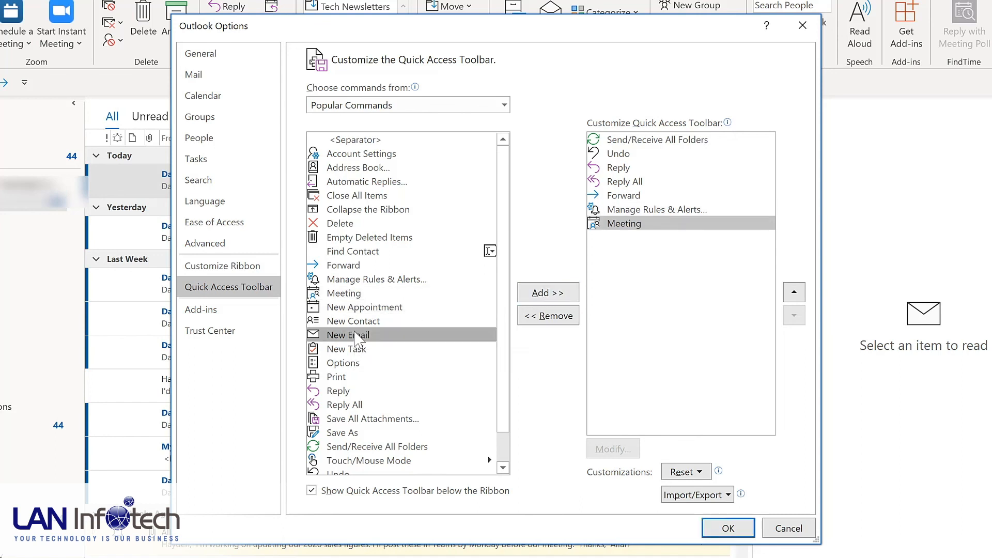
double_click(355, 337)
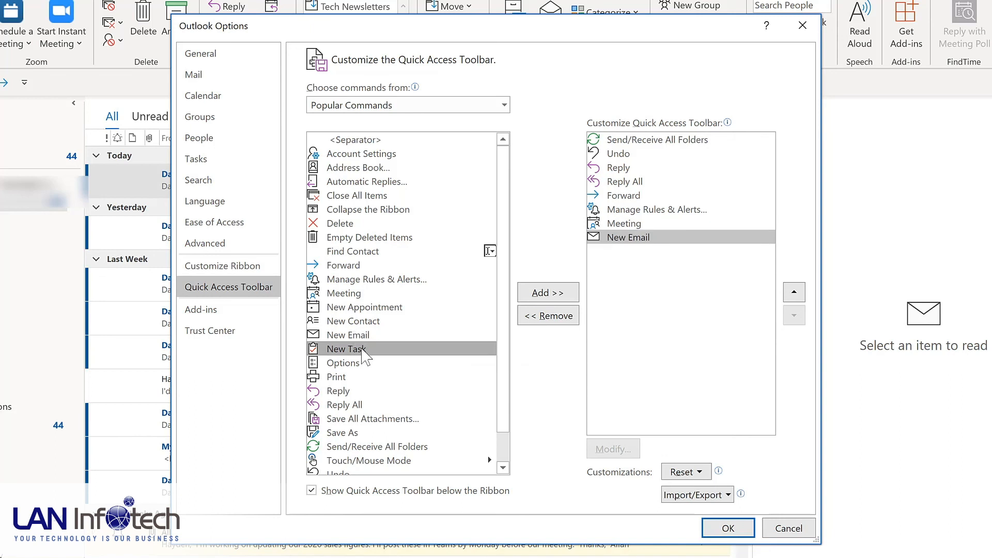
double_click(362, 351)
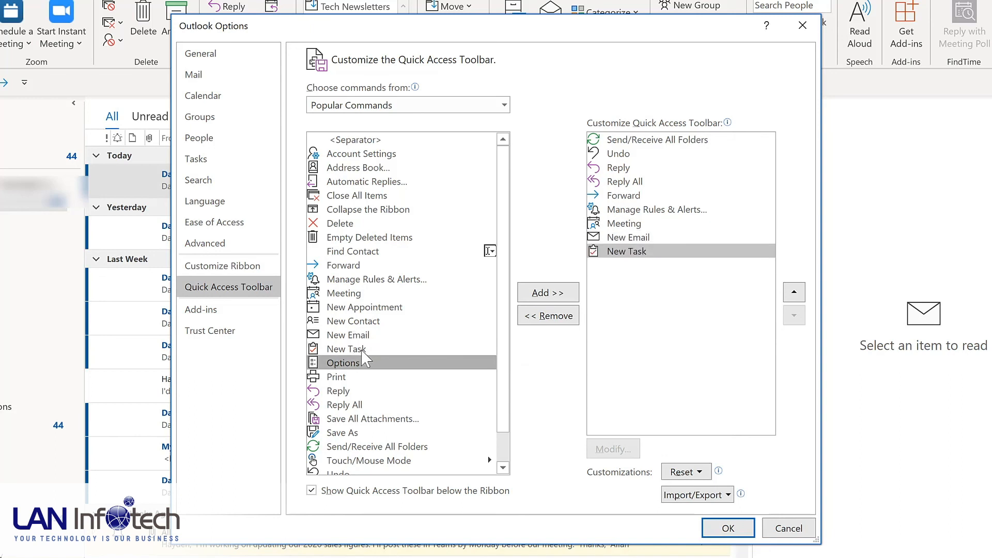
Move New Email up two places in the Quick Access Toolbar order, directly above Manage Rules & Alerts.
click(504, 106)
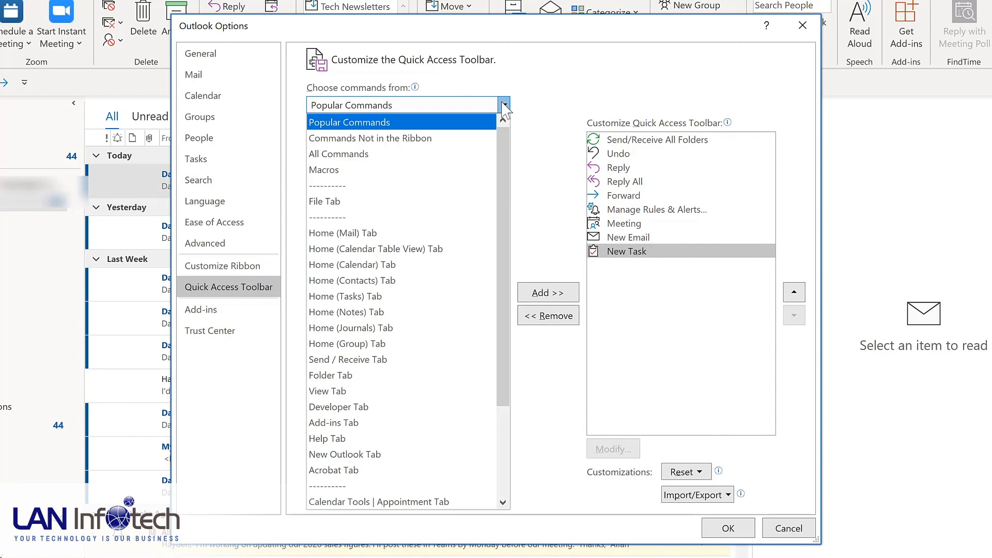
click(666, 240)
click(666, 239)
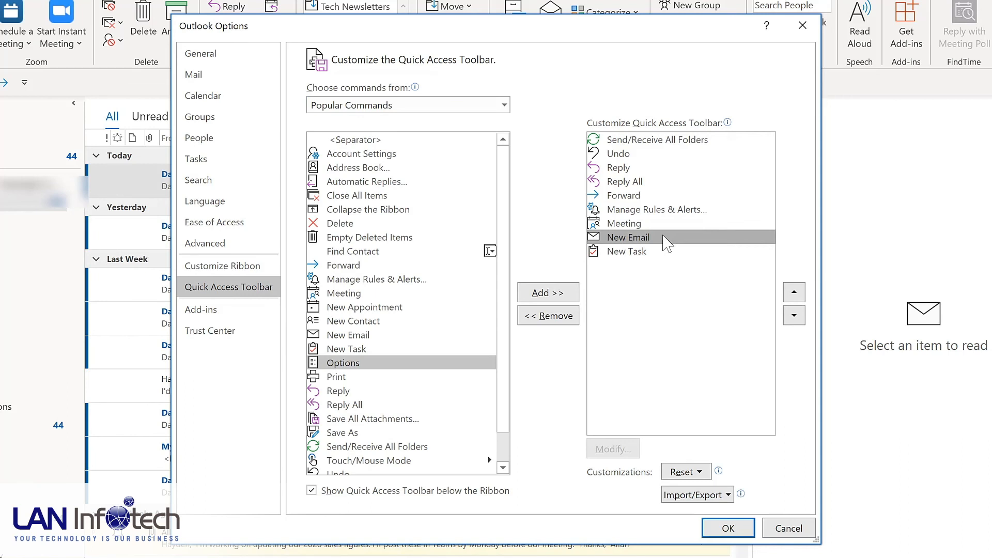
click(794, 292)
click(794, 293)
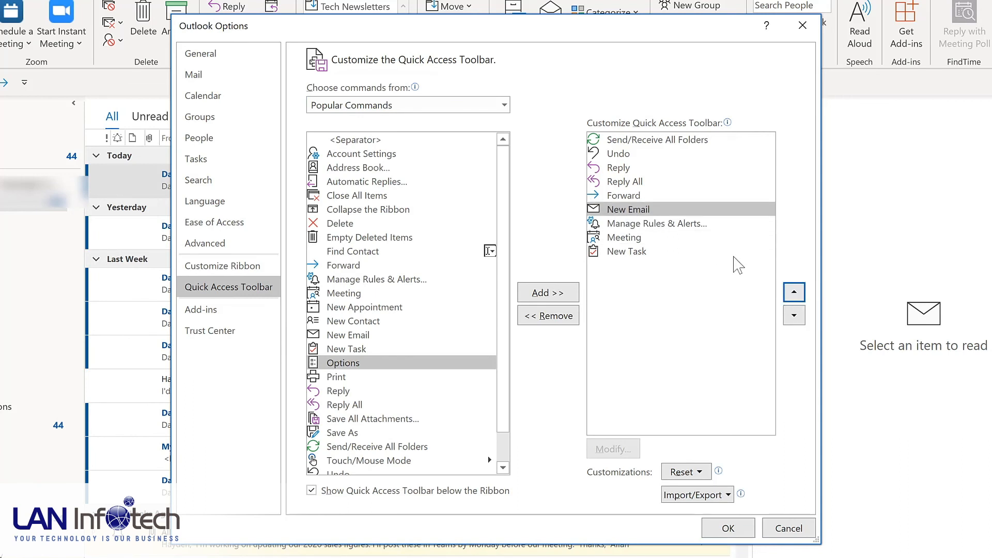